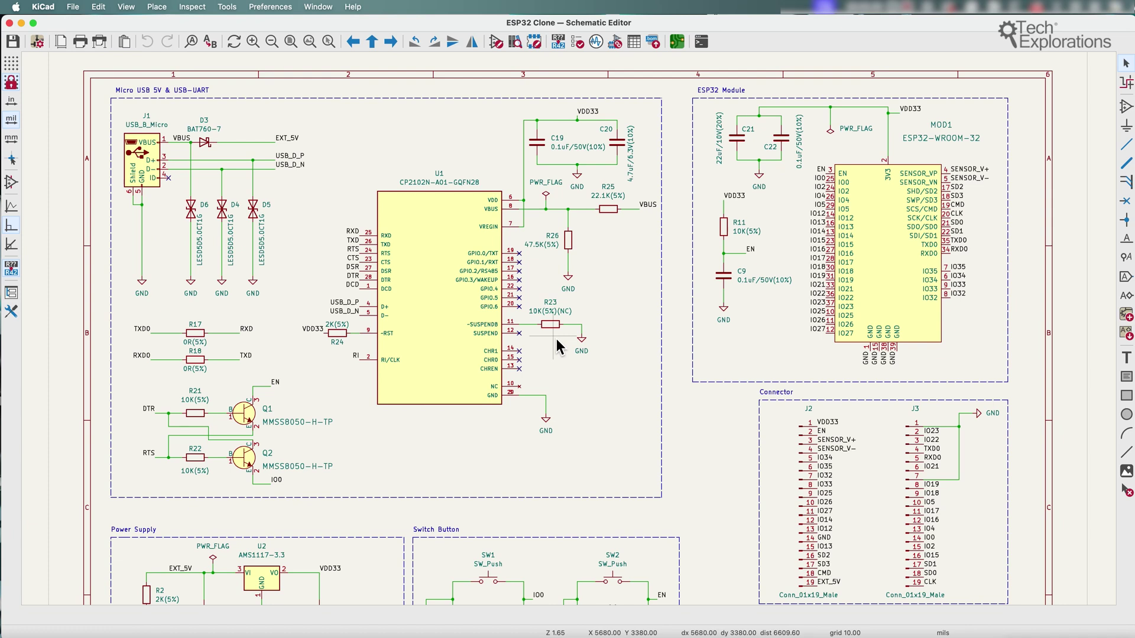
Select the CP2102N chip U1 and view its context menu without changing the grid
click(461, 292)
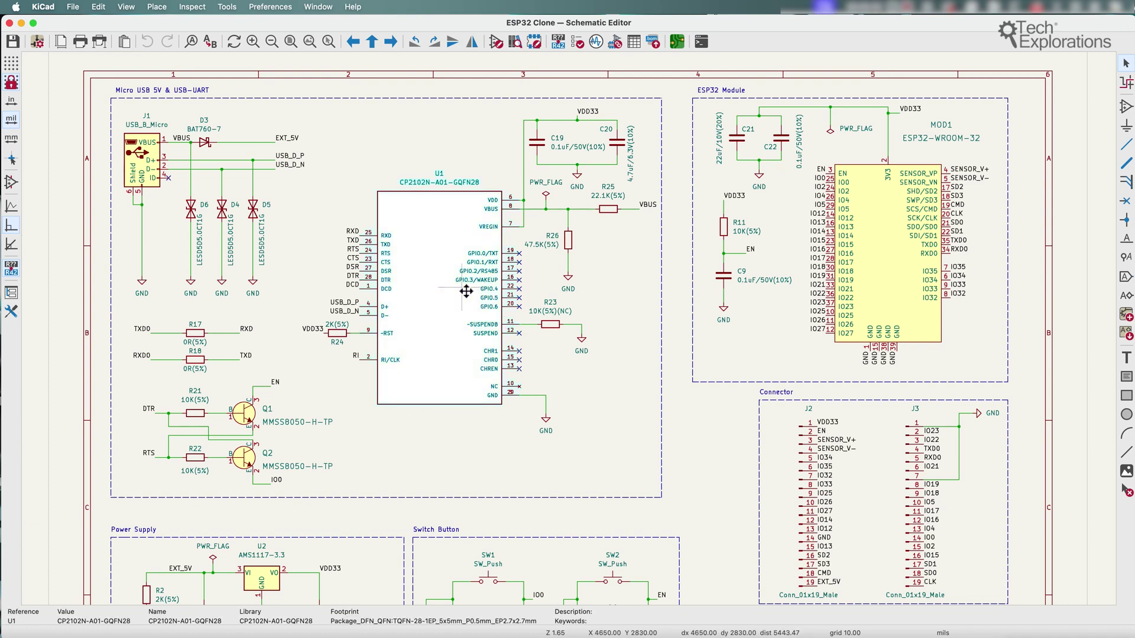
right_click(344, 114)
mouse_move(410, 438)
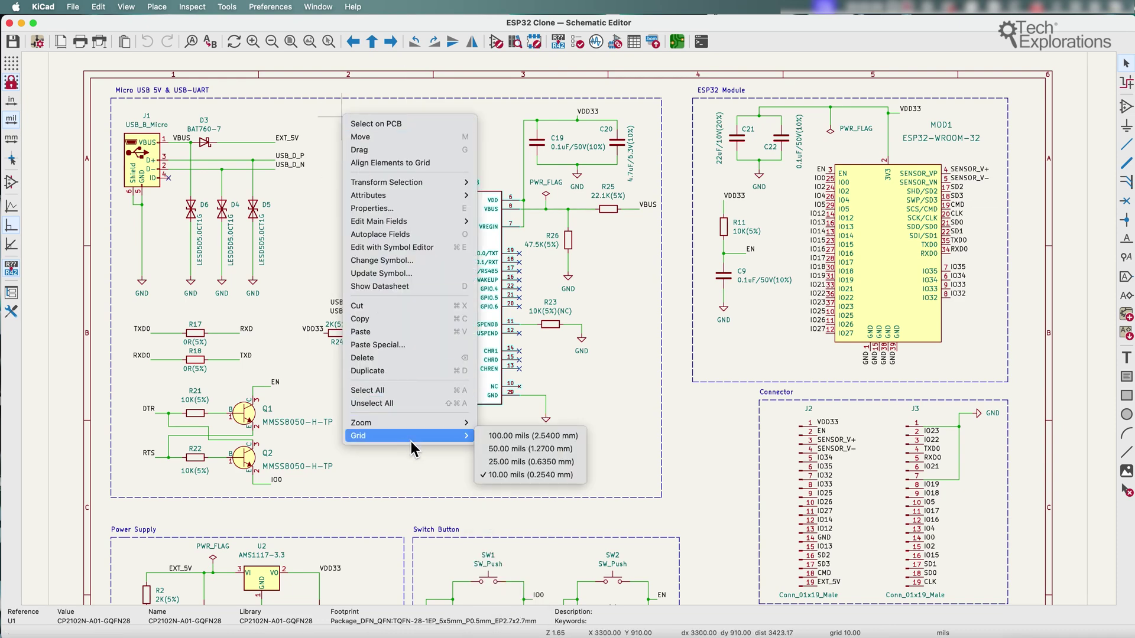
click(617, 410)
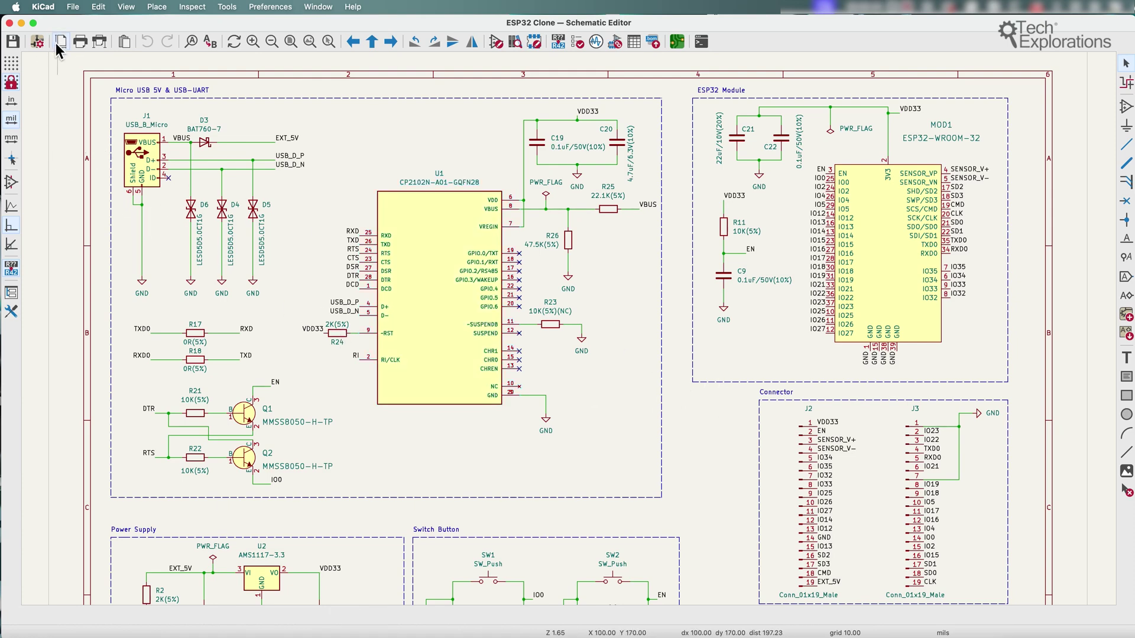
Briefly check Schematic Setup, then open Preferences at the Schematic Editor Grids page
click(38, 43)
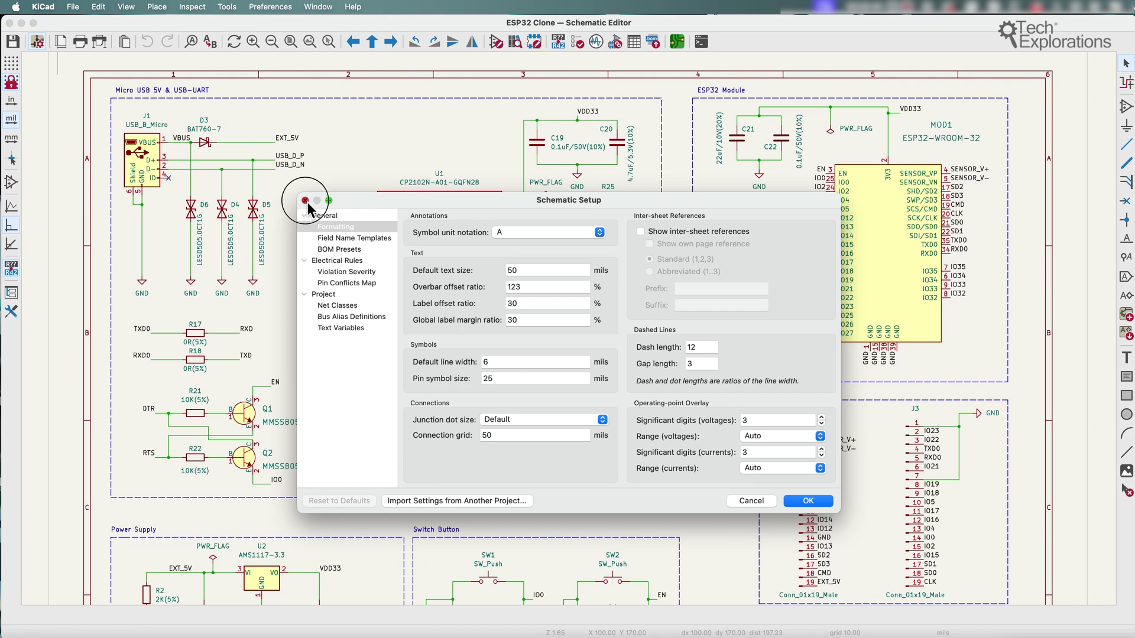
click(305, 201)
click(44, 6)
click(59, 42)
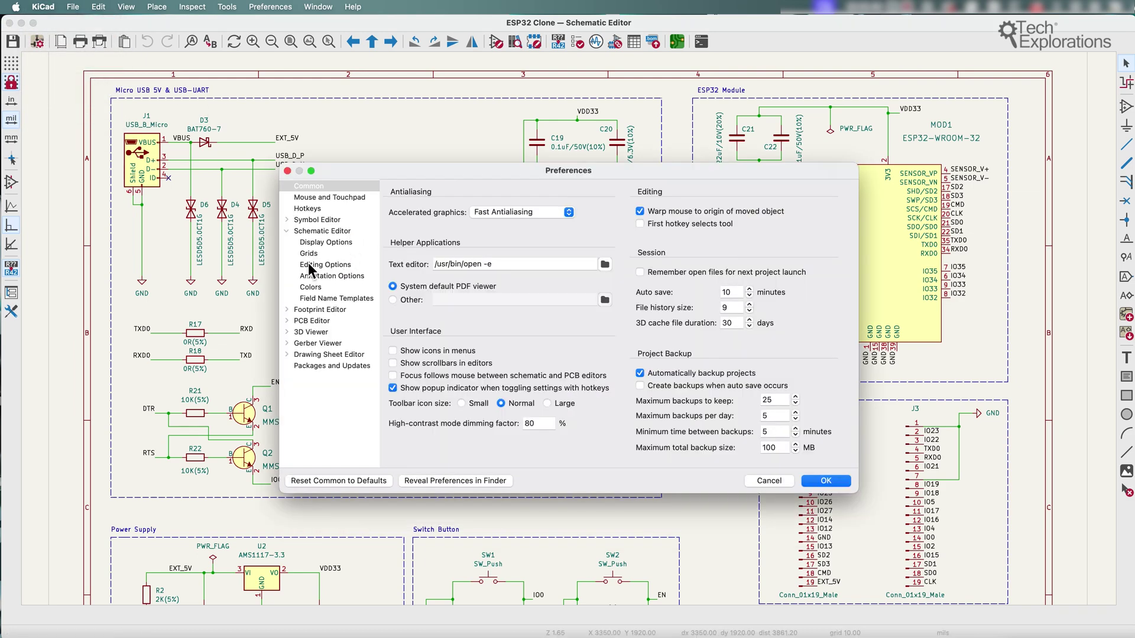
click(310, 253)
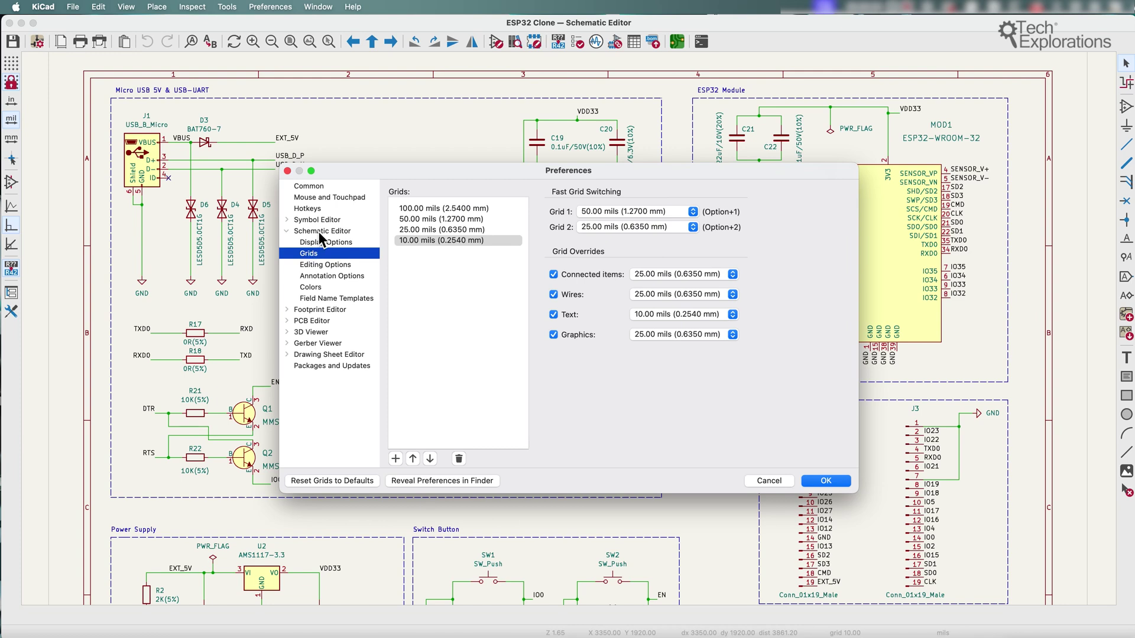
Compare the grid pages of the PCB, Footprint and Symbol editors
click(287, 321)
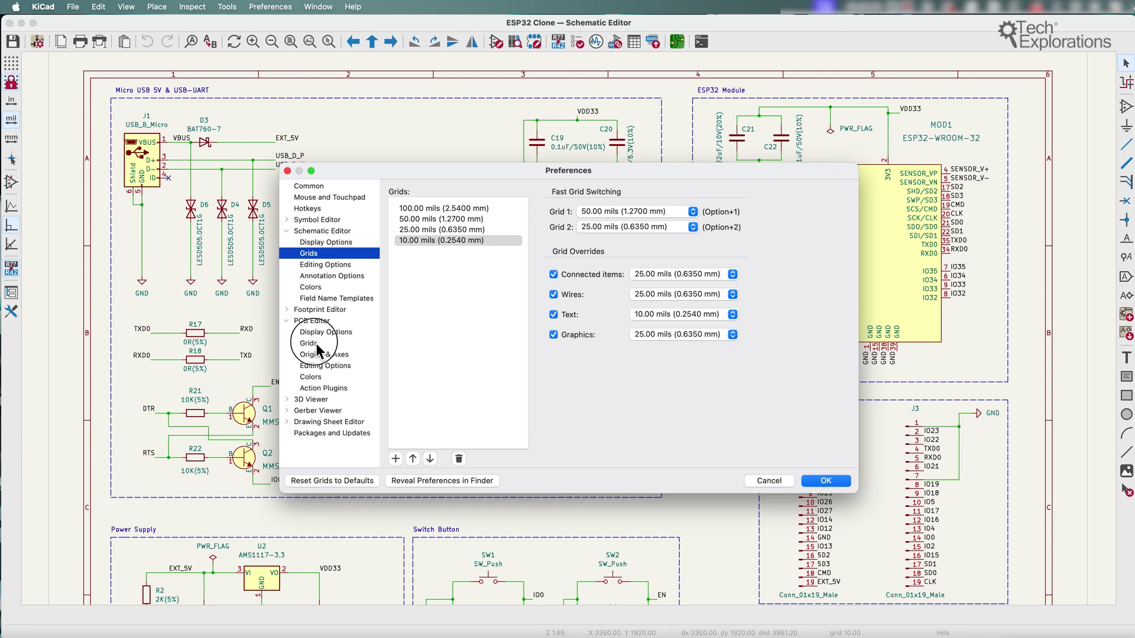
click(309, 344)
click(288, 310)
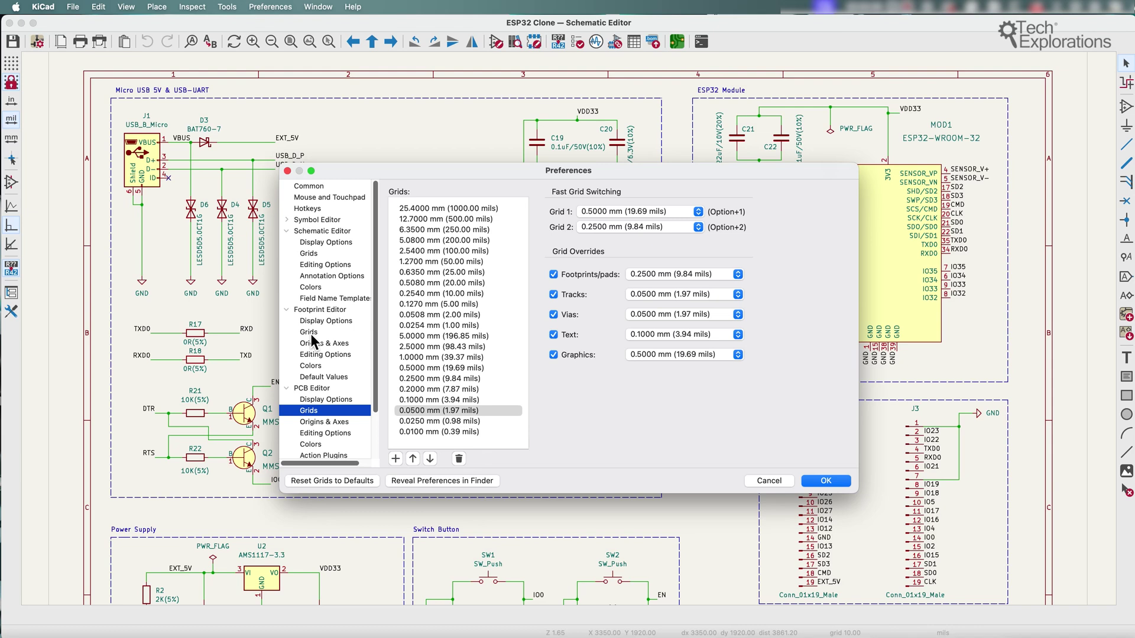
click(310, 333)
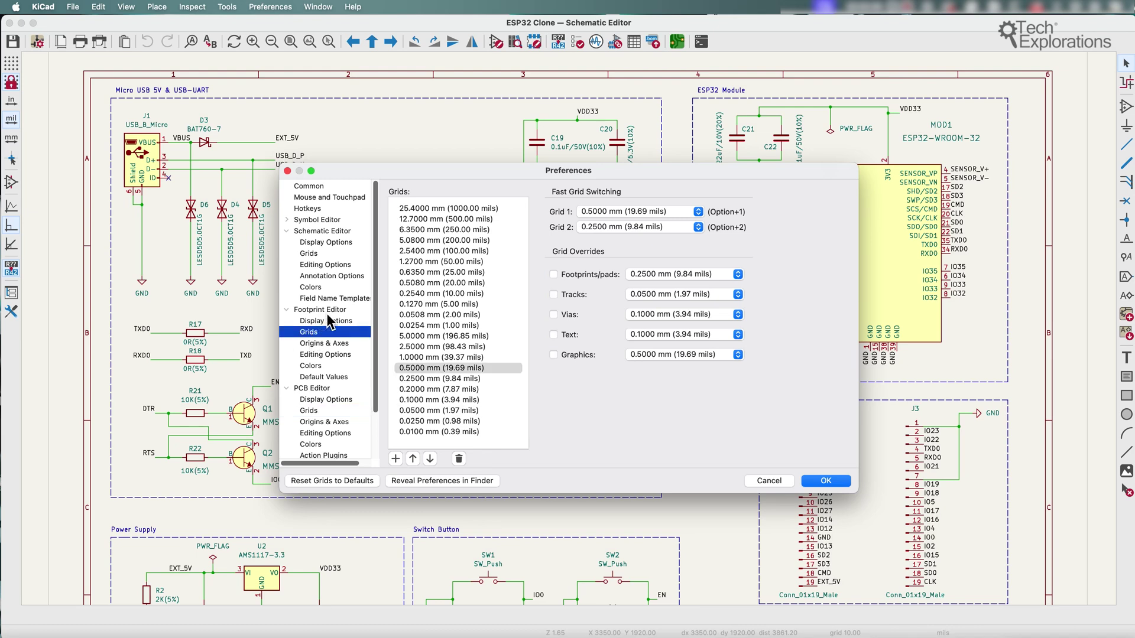
click(288, 218)
click(314, 243)
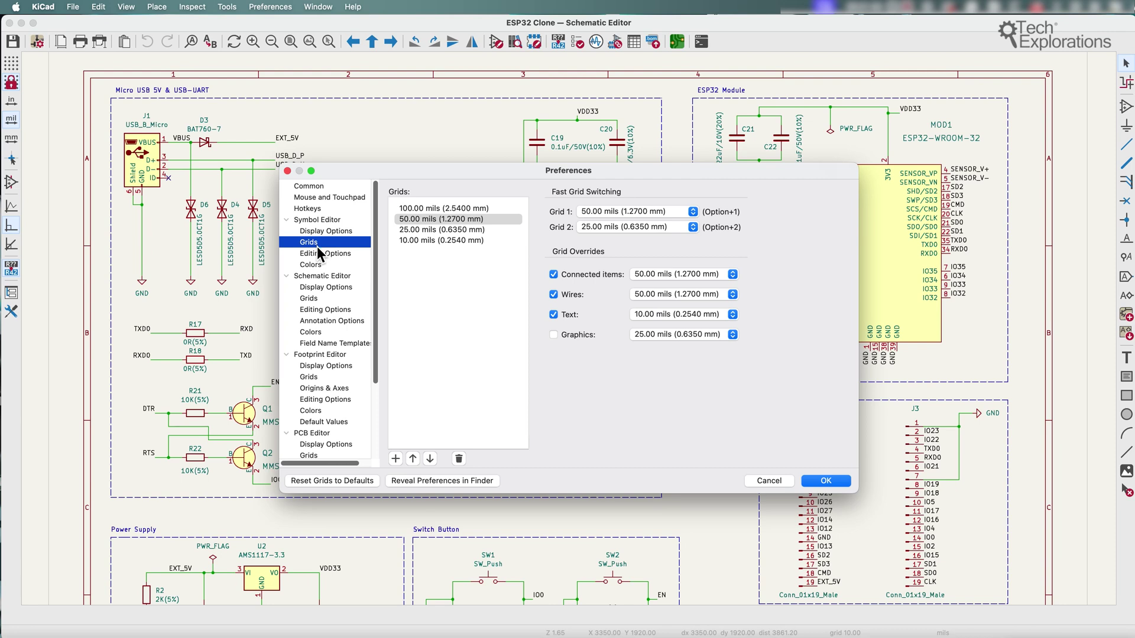
click(287, 230)
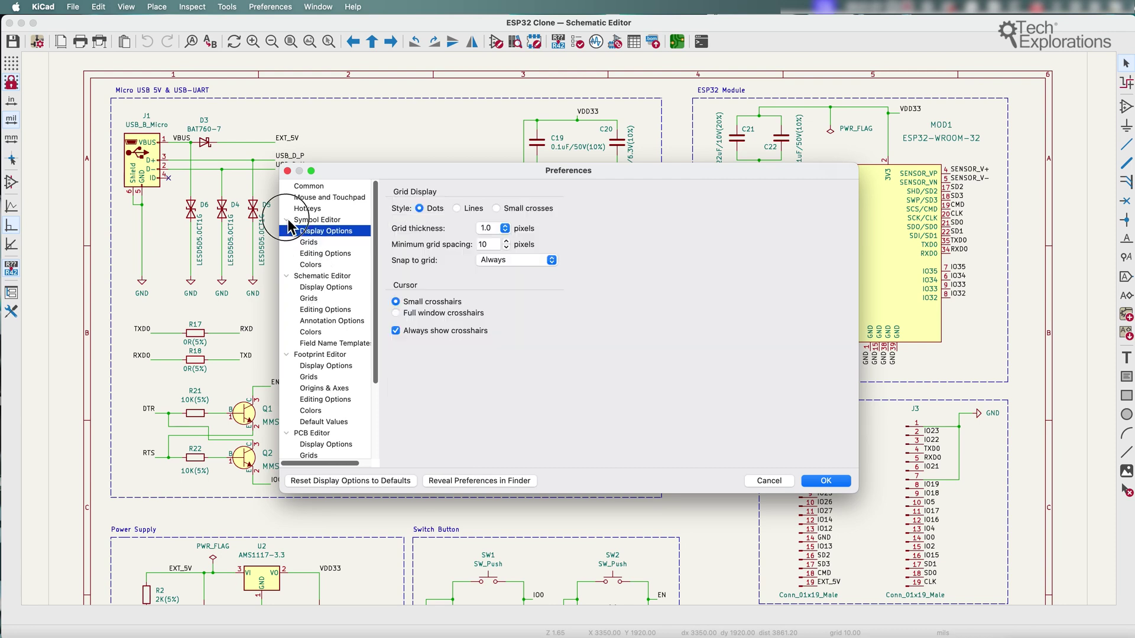
Return to the Schematic Editor grid settings, collapse the other groups and focus the grids list
click(287, 276)
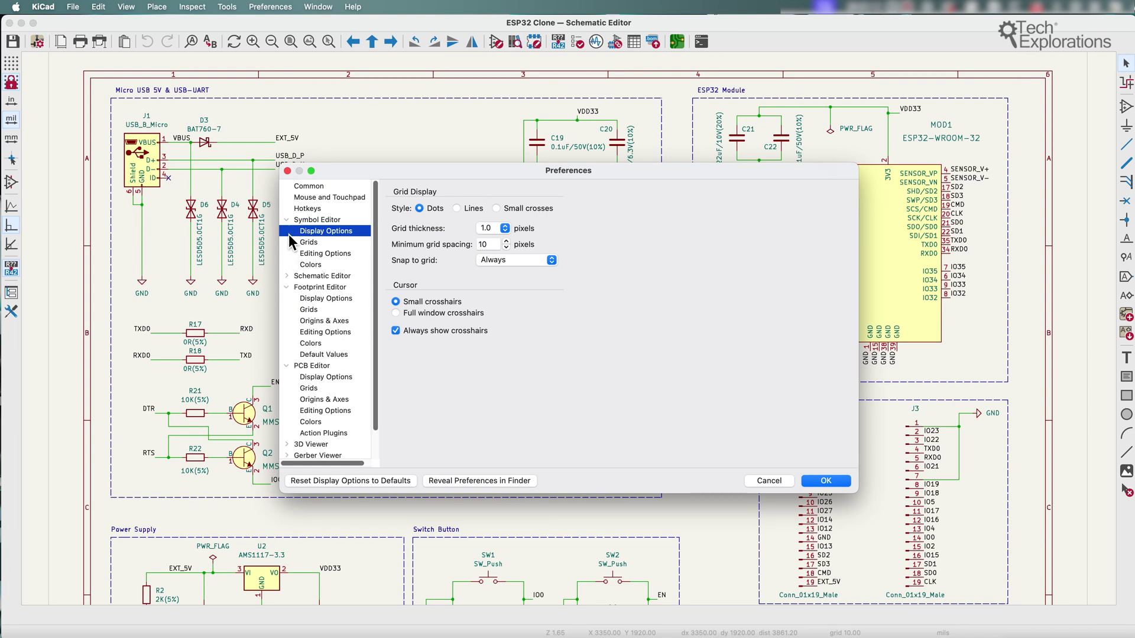
click(287, 276)
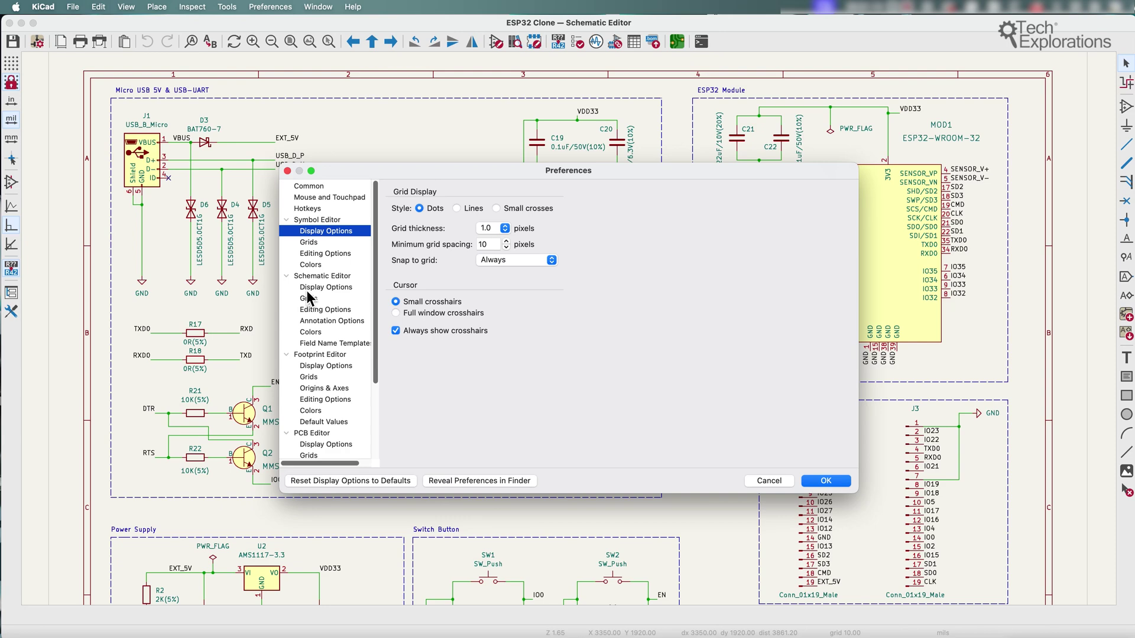
click(308, 297)
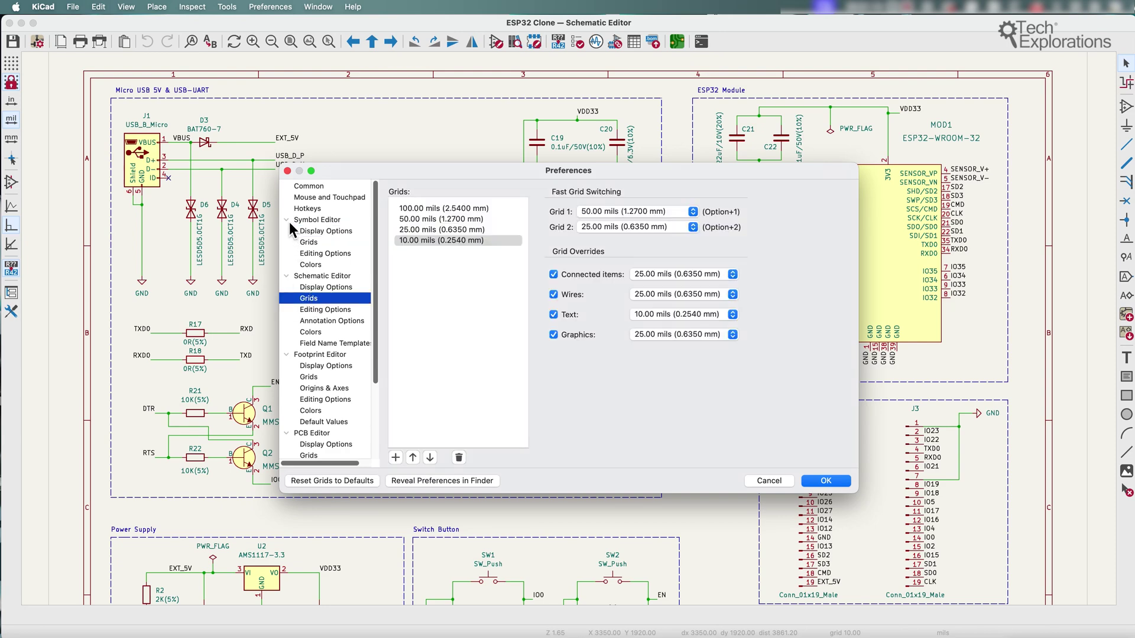
click(288, 221)
click(287, 310)
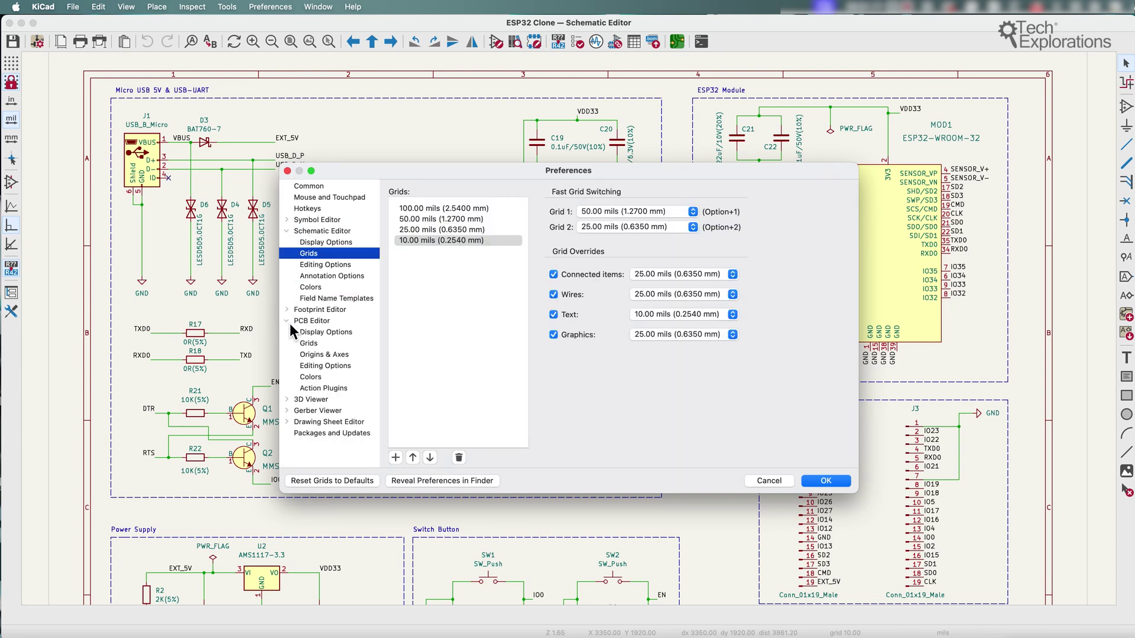
click(293, 332)
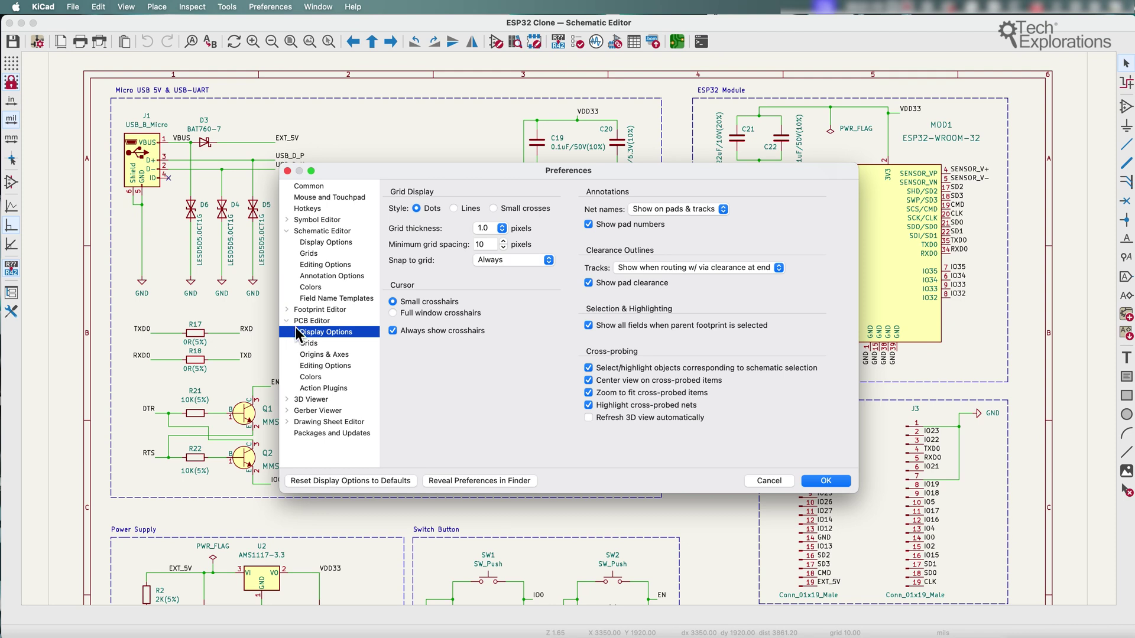
click(309, 254)
click(286, 321)
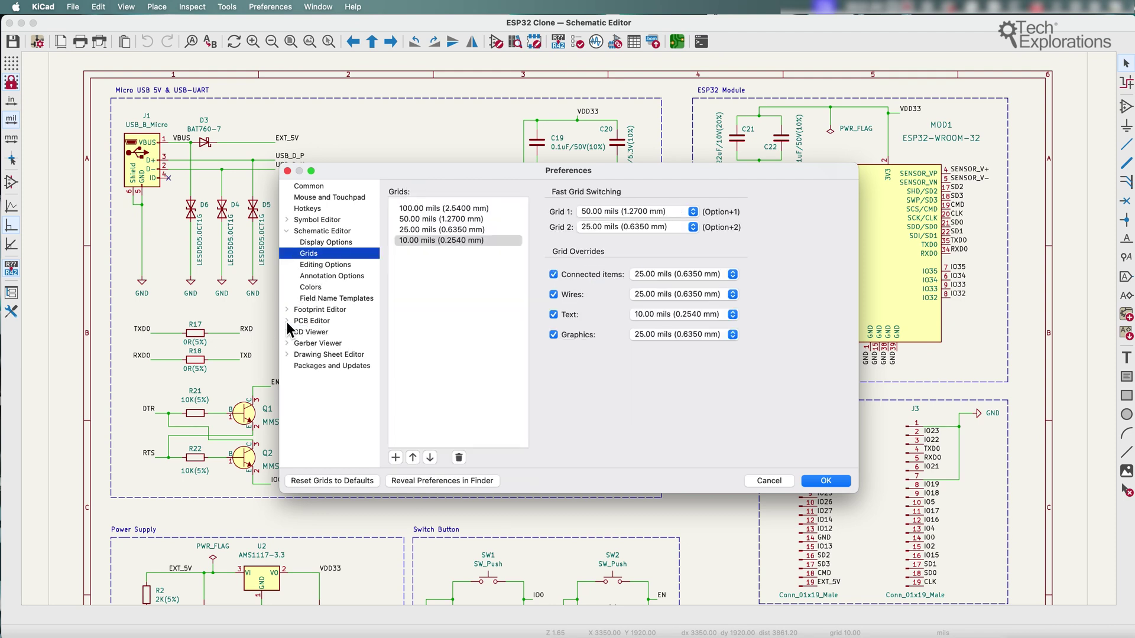
click(418, 342)
Add a grid named 'Text' with 15 mil X spacing
click(418, 239)
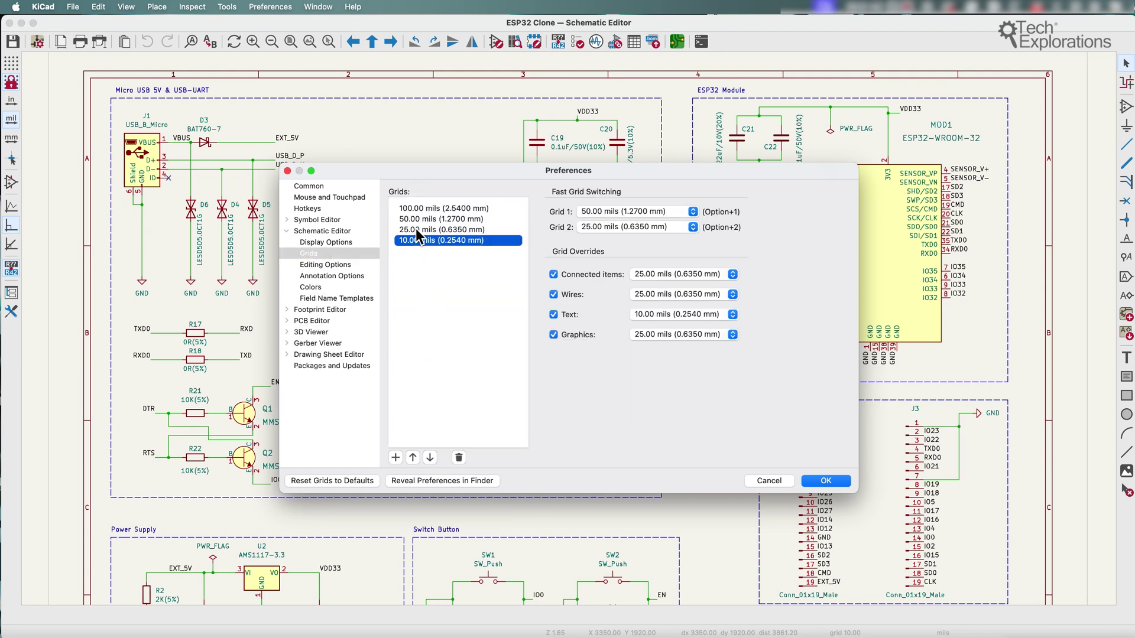
click(395, 457)
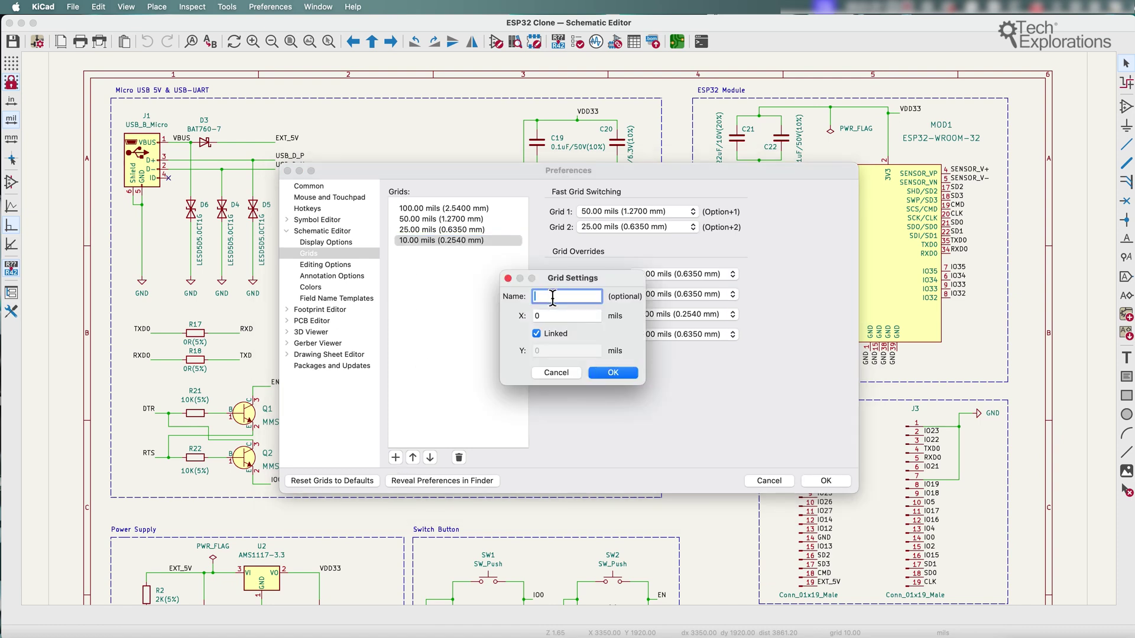
text(Text)
click(571, 319)
key(BackSpace)
text(15)
click(611, 373)
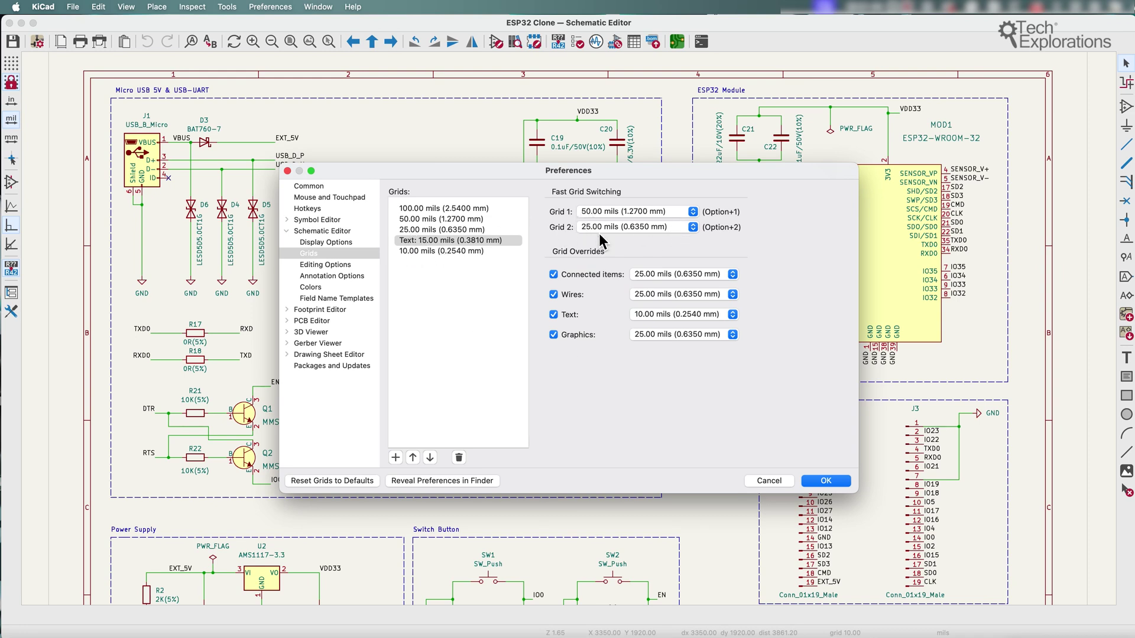
Set the Text override to 'Text: 15.00 mils' and Wires to 10.00 mils, leaving Graphics at 25
click(453, 243)
click(658, 317)
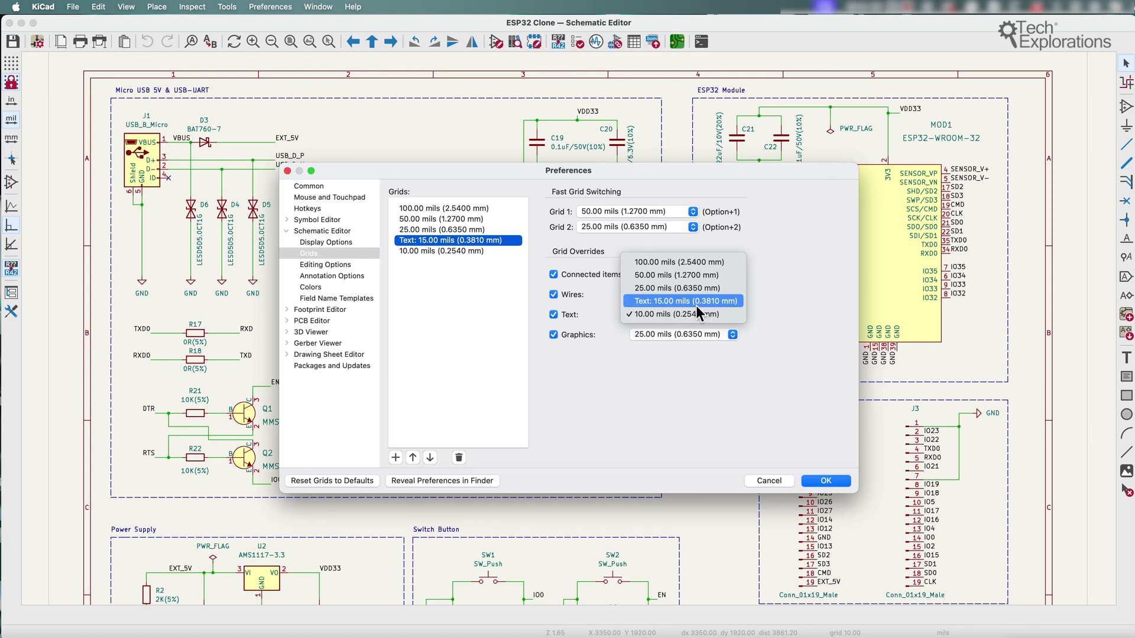
click(697, 305)
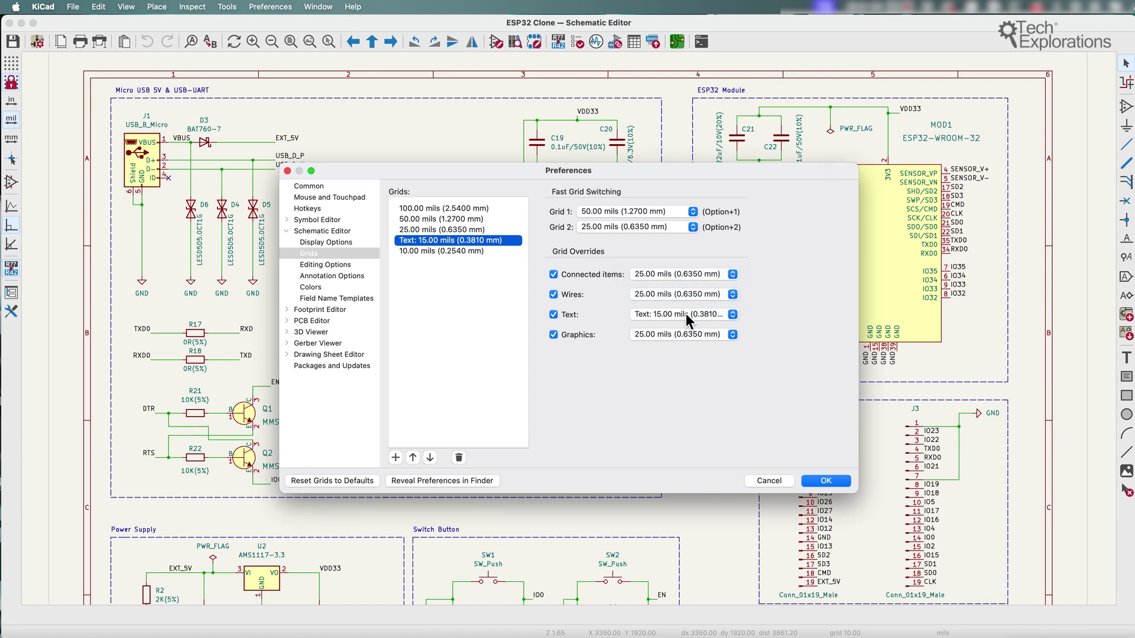
click(556, 317)
click(662, 334)
click(662, 335)
click(657, 295)
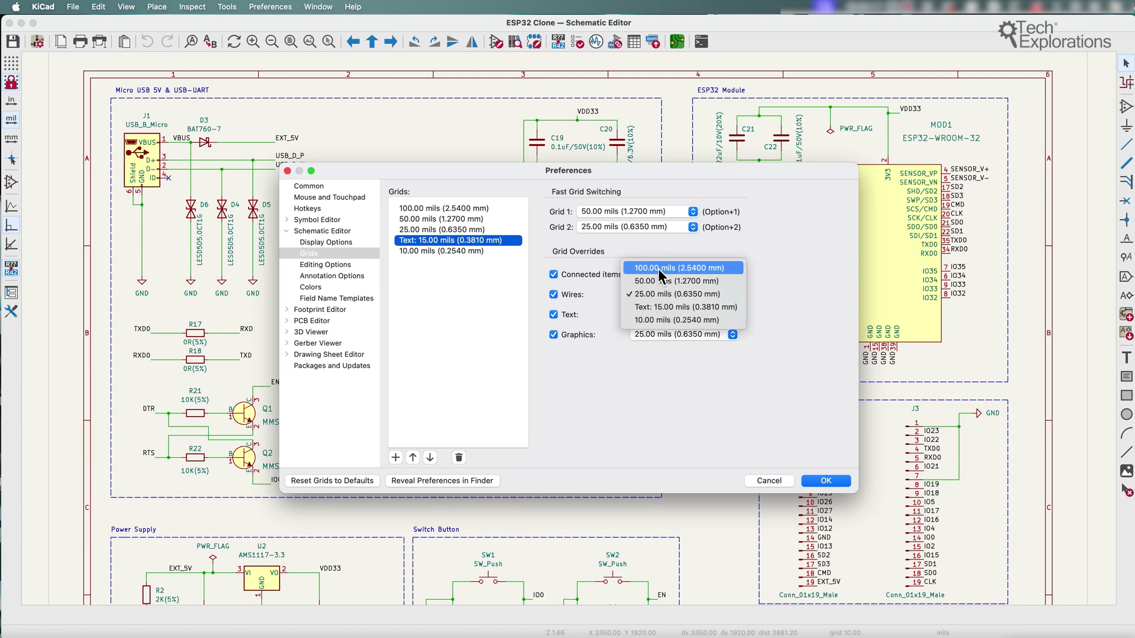
click(658, 321)
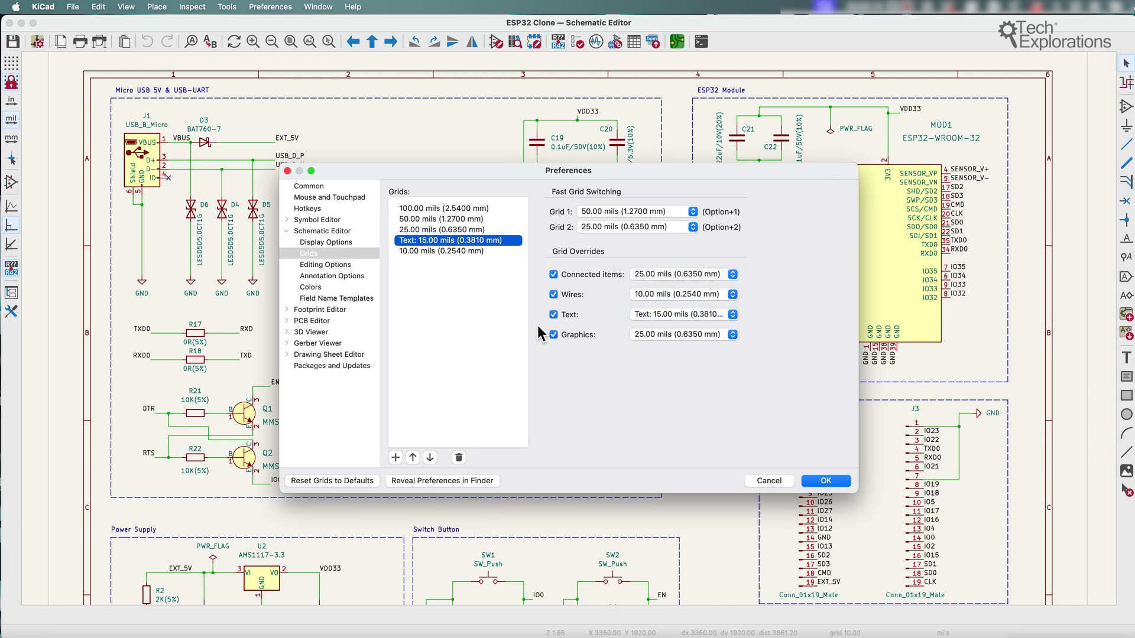
Delete the 10 mil grid, add a 25-mil 'Graphics' grid for the graphics override, and apply
click(419, 253)
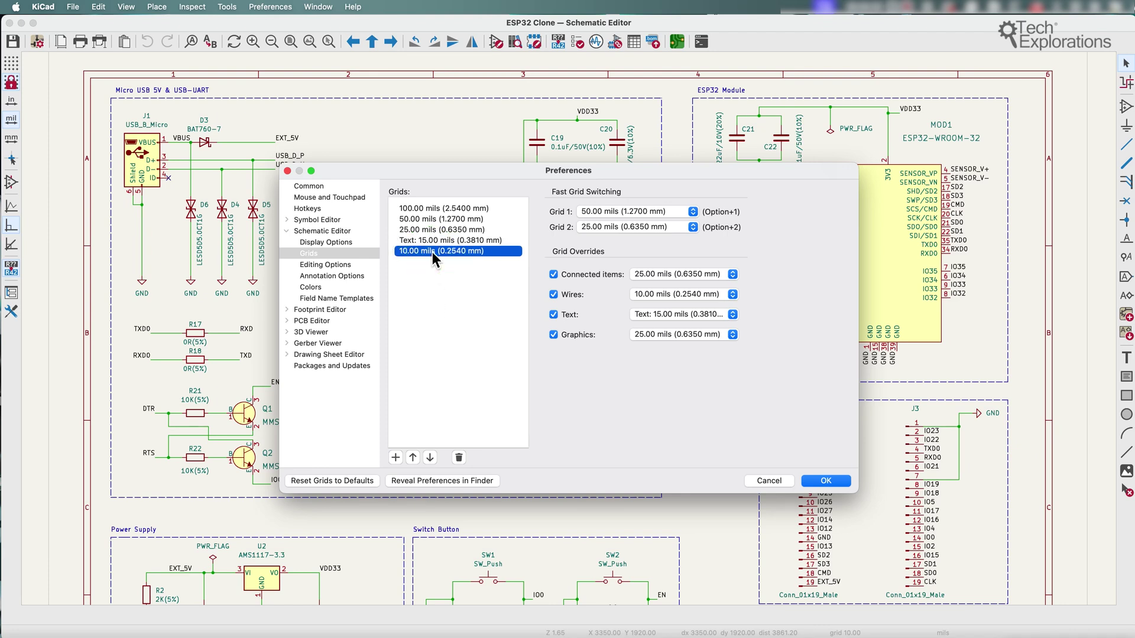
click(459, 458)
click(401, 458)
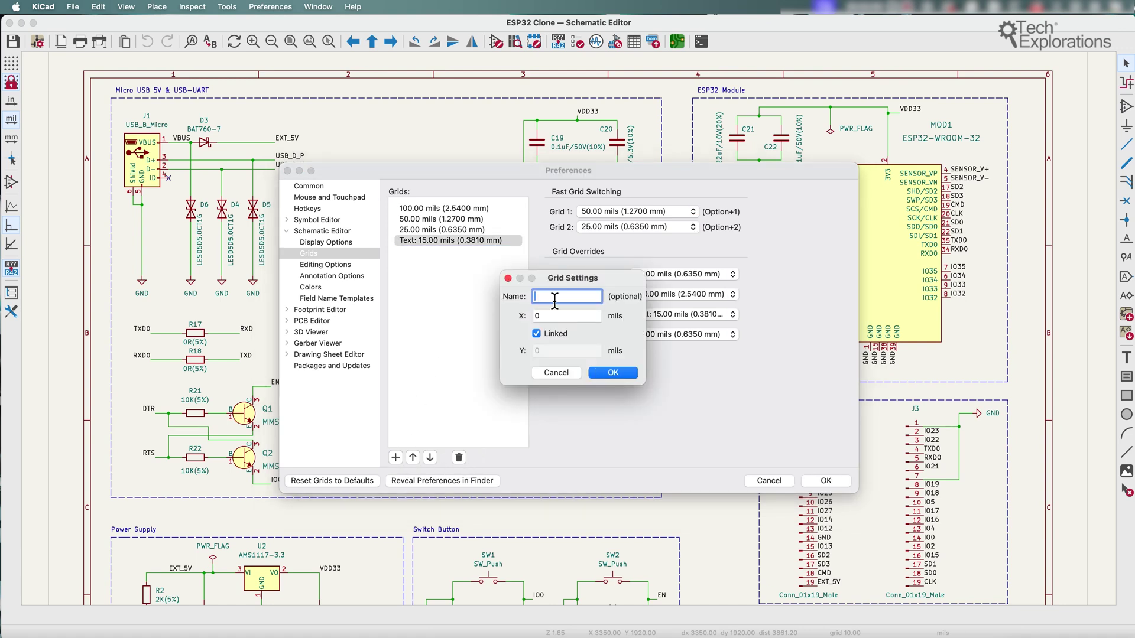
text(Graphics)
key(Tab)
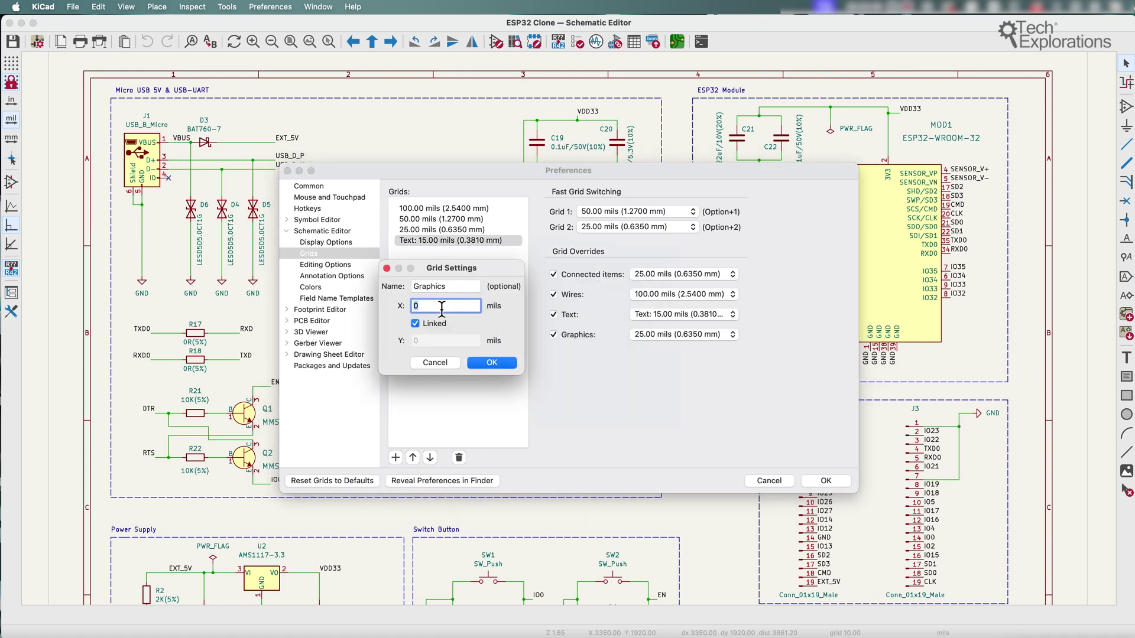
click(477, 362)
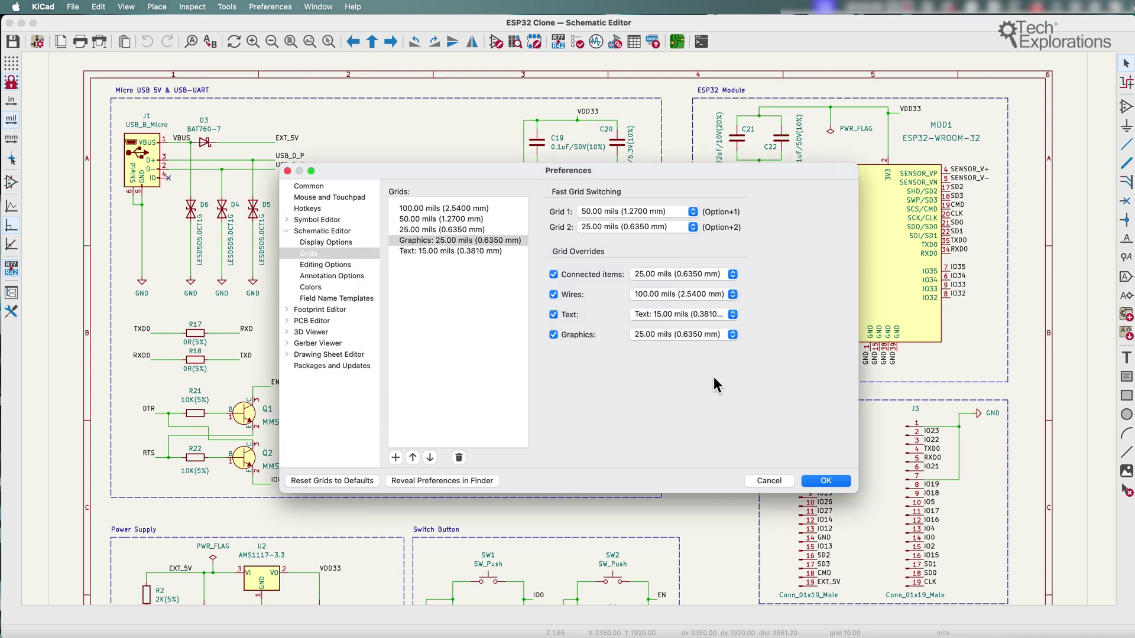
click(683, 334)
click(670, 350)
click(827, 483)
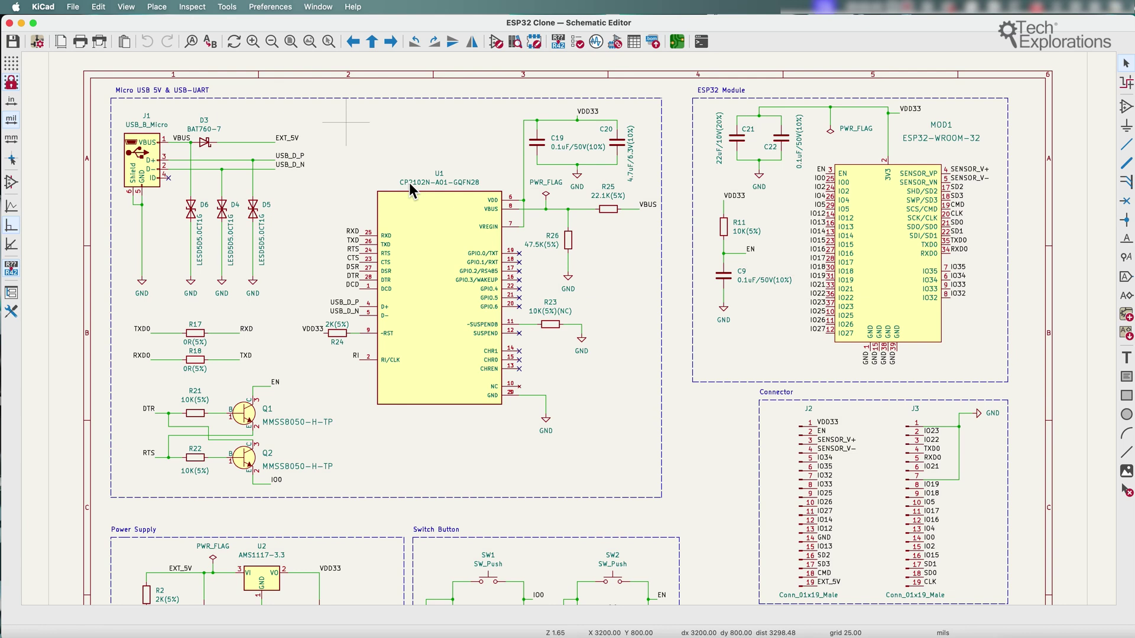
Switch the working grid to 100.00 mils and zoom in on the Switch Button block
right_click(402, 131)
mouse_move(455, 257)
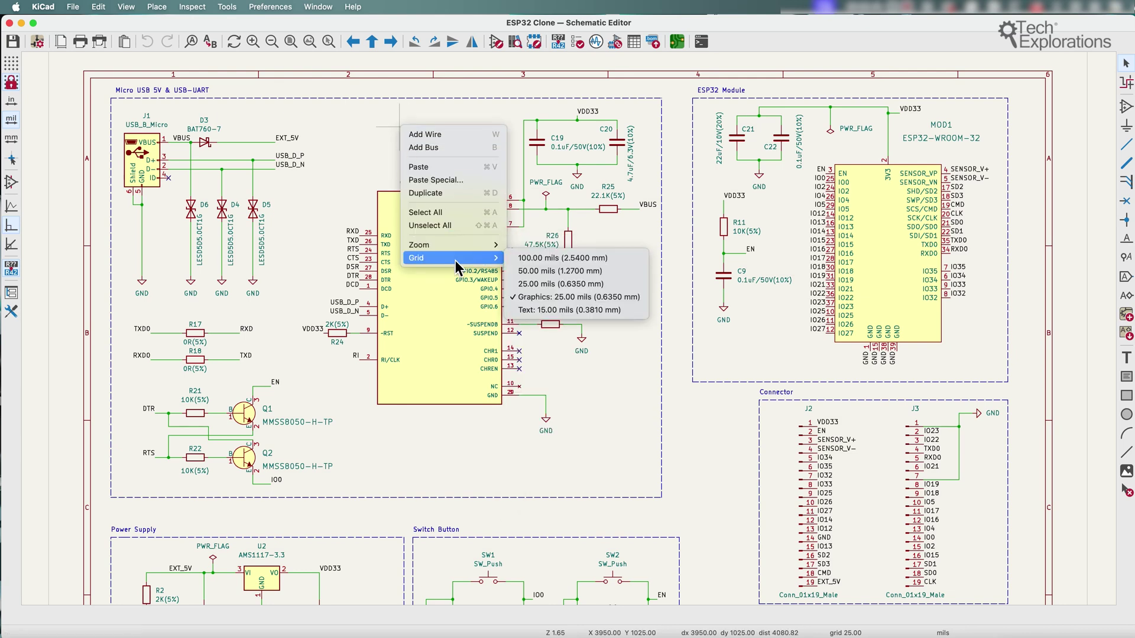
click(547, 259)
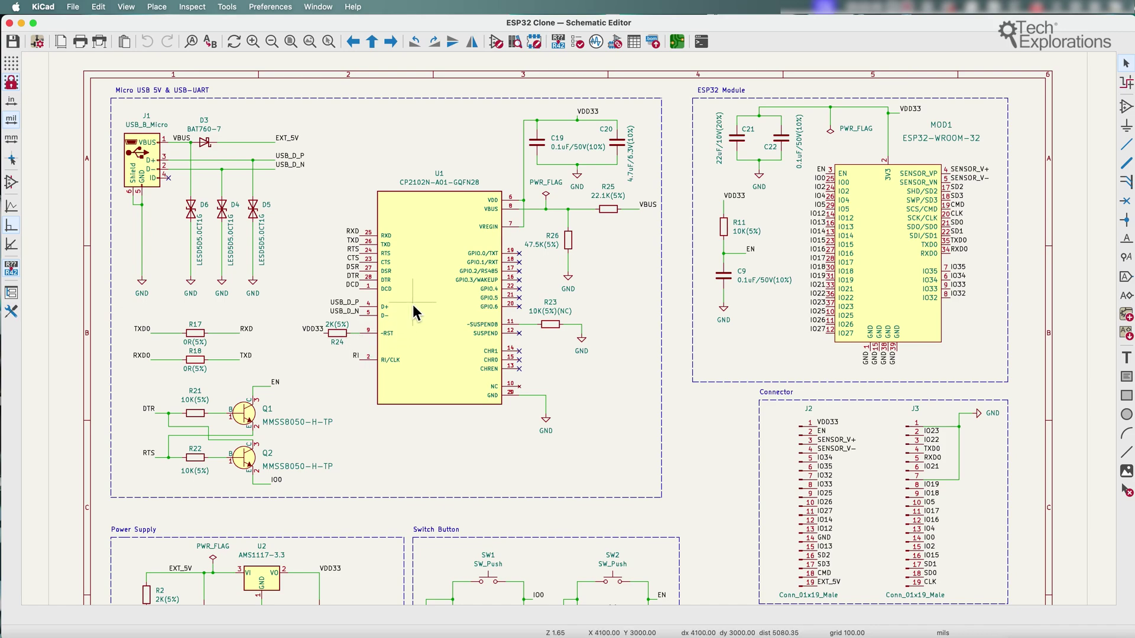
scroll(412, 304, up, 1)
scroll(573, 332, up, 1)
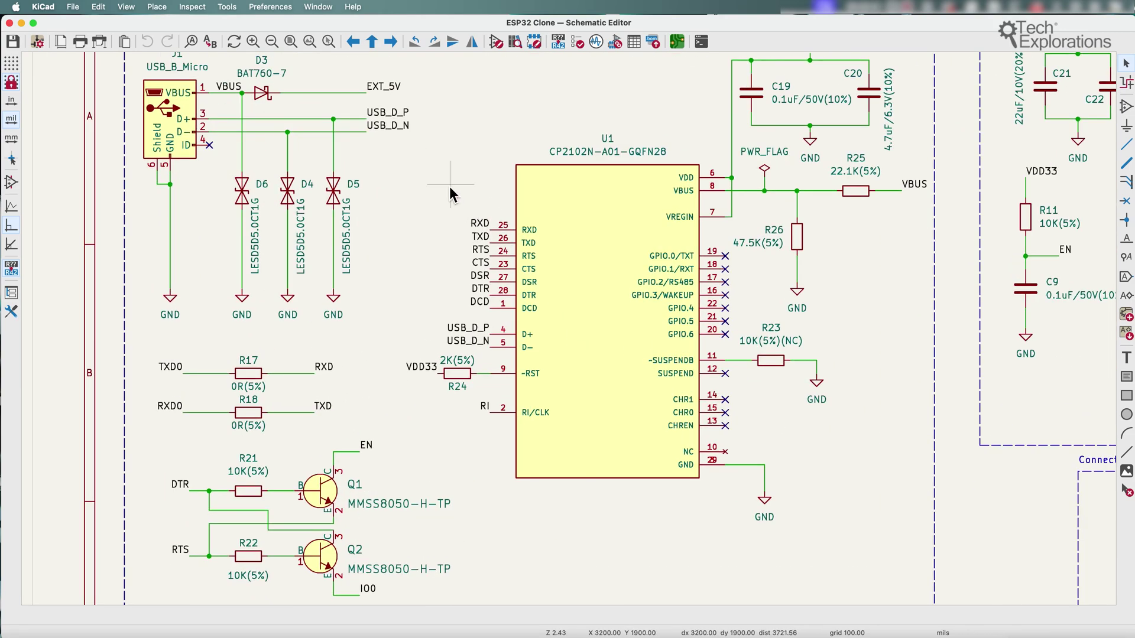
scroll(572, 331, down, 5)
scroll(727, 367, down, 3)
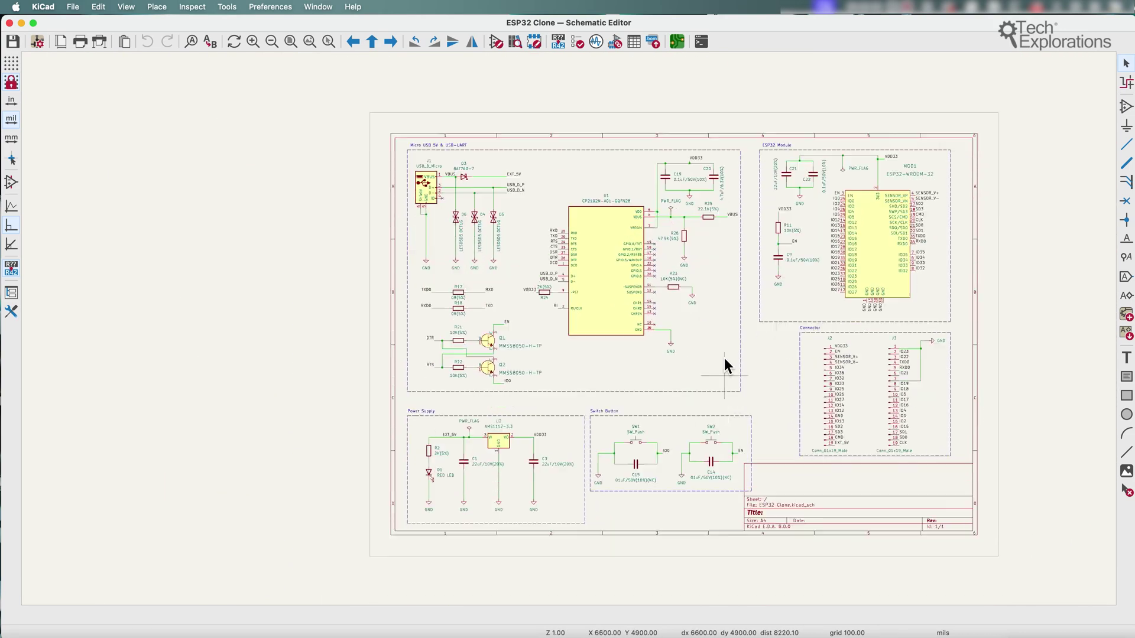
scroll(612, 352, up, 10)
scroll(571, 332, down, 3)
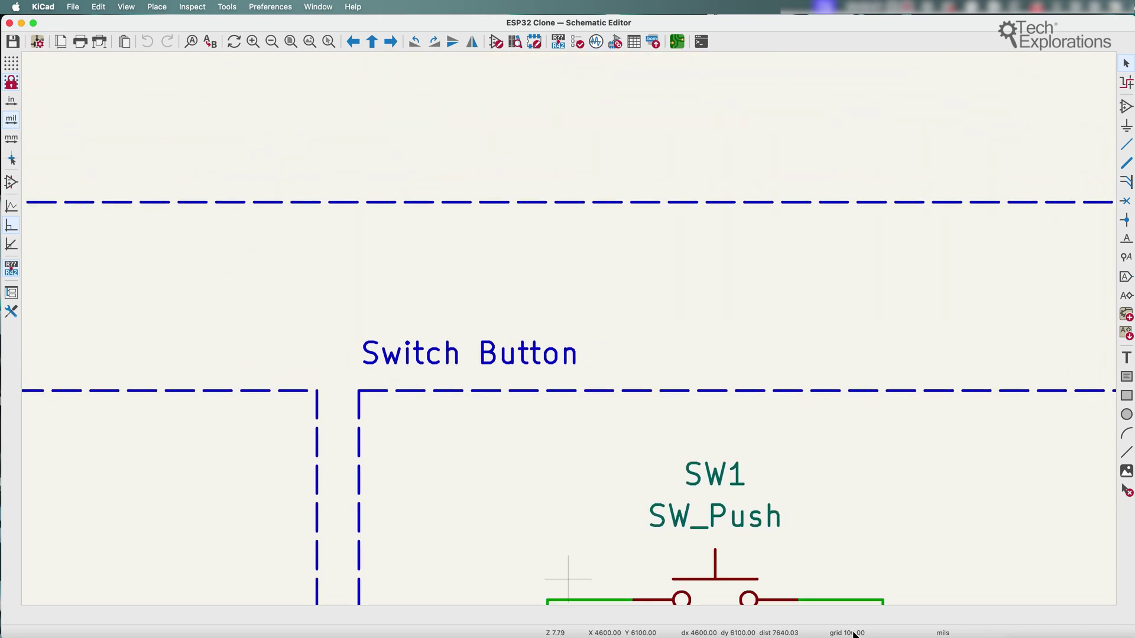
Move the Switch Button heading left to sit just above the block's dashed border
click(468, 355)
drag(468, 356, 370, 365)
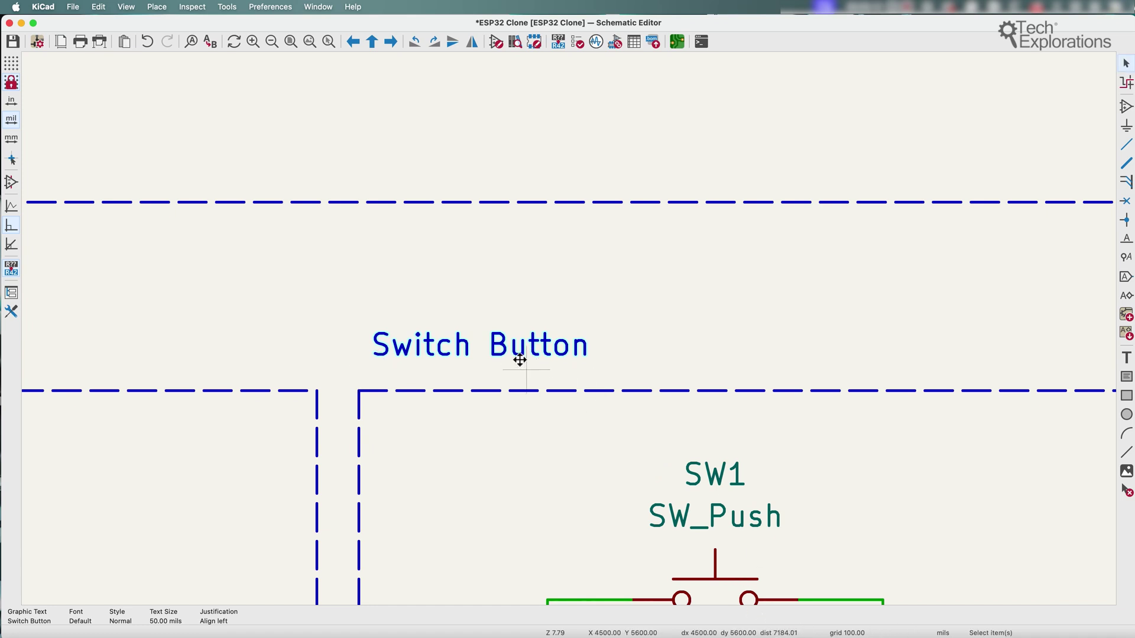
key(m)
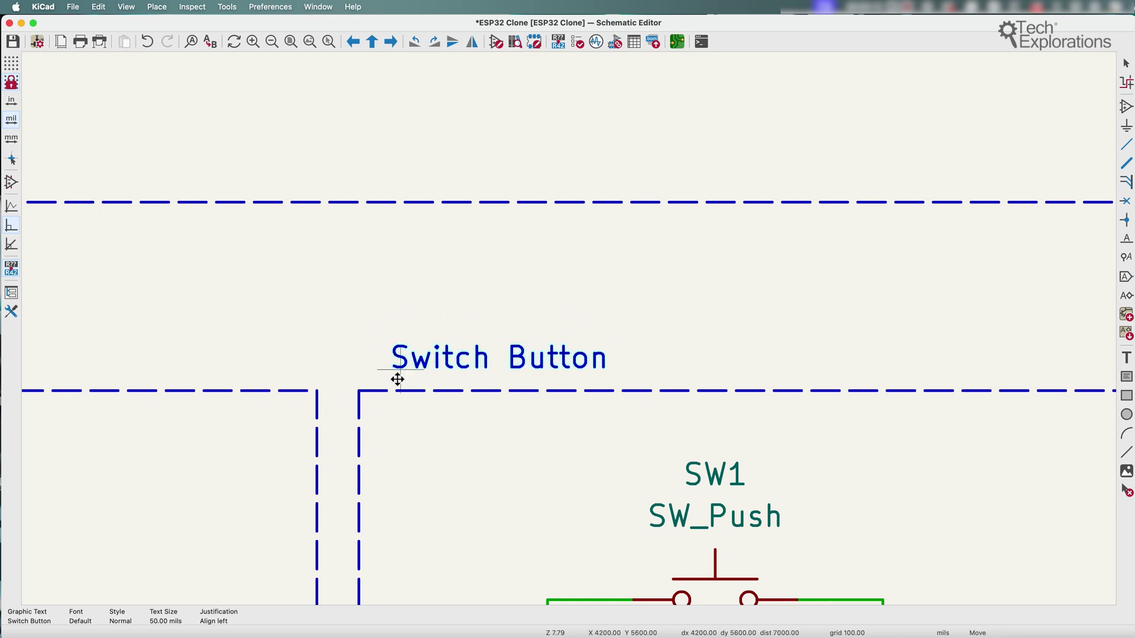
click(365, 379)
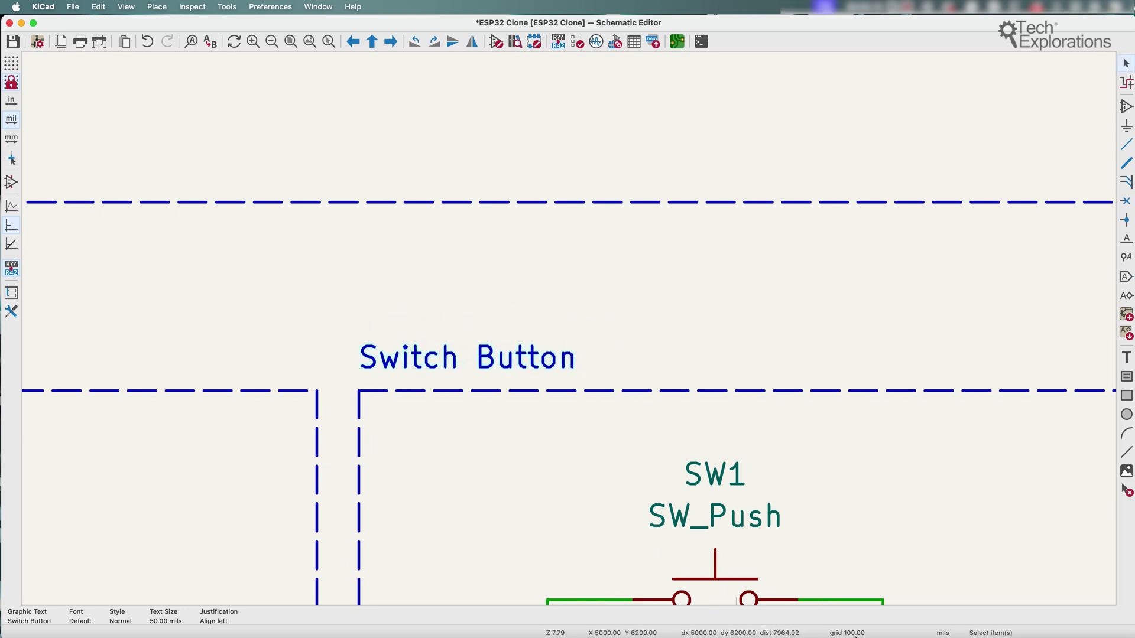
key(m)
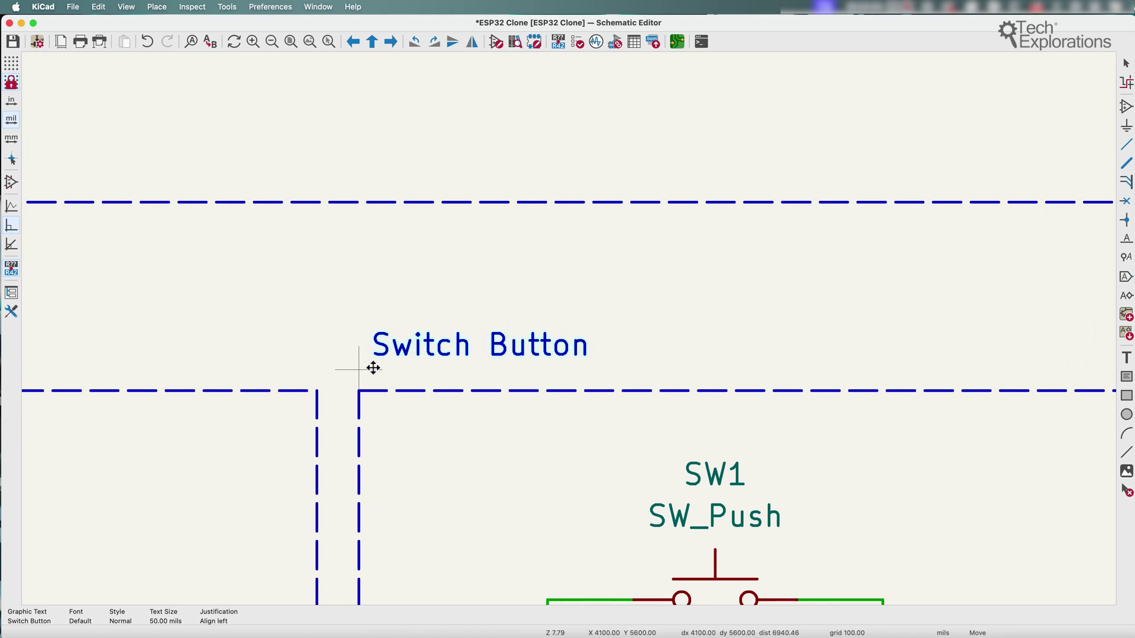
click(363, 376)
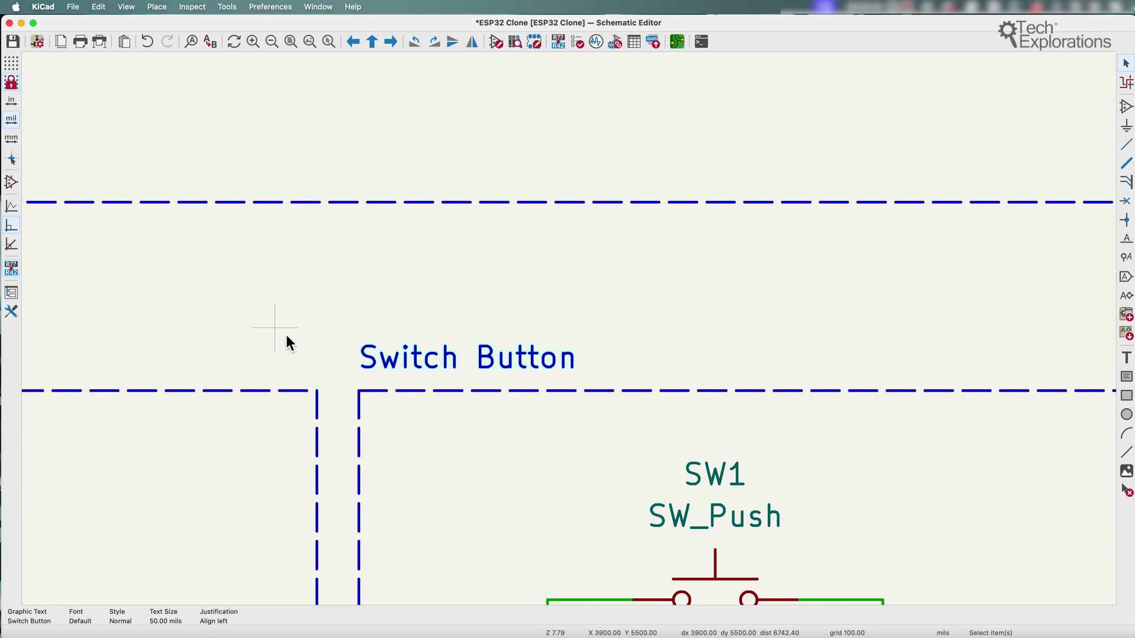
scroll(532, 362, down, 2)
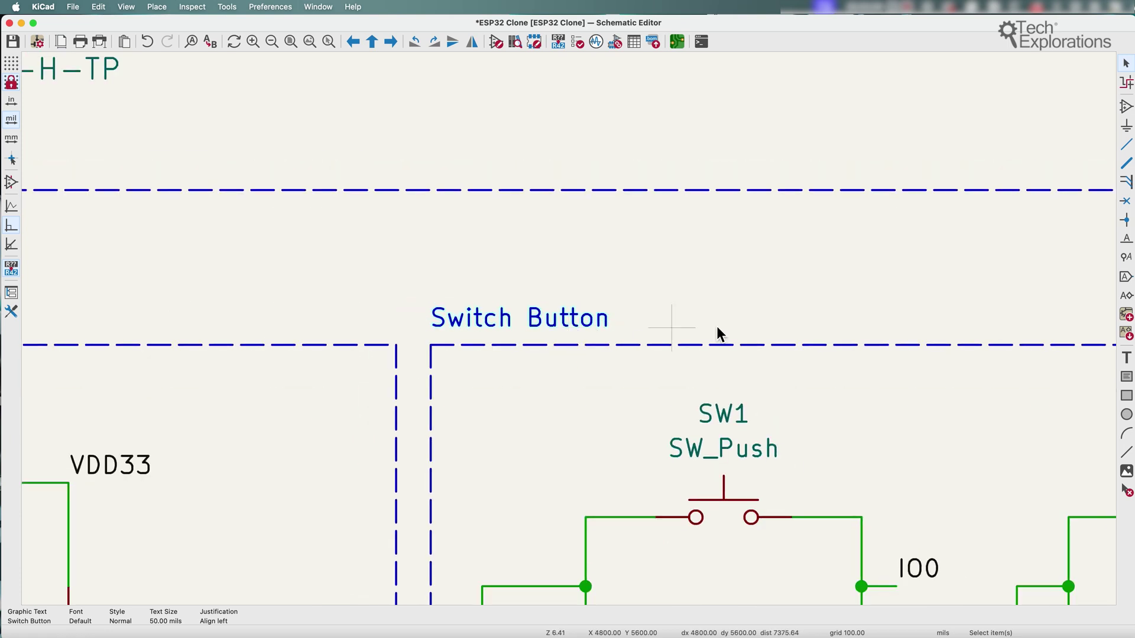
Draw a small circle above the Switch Button heading, then reopen the grid preferences
click(1126, 415)
click(689, 233)
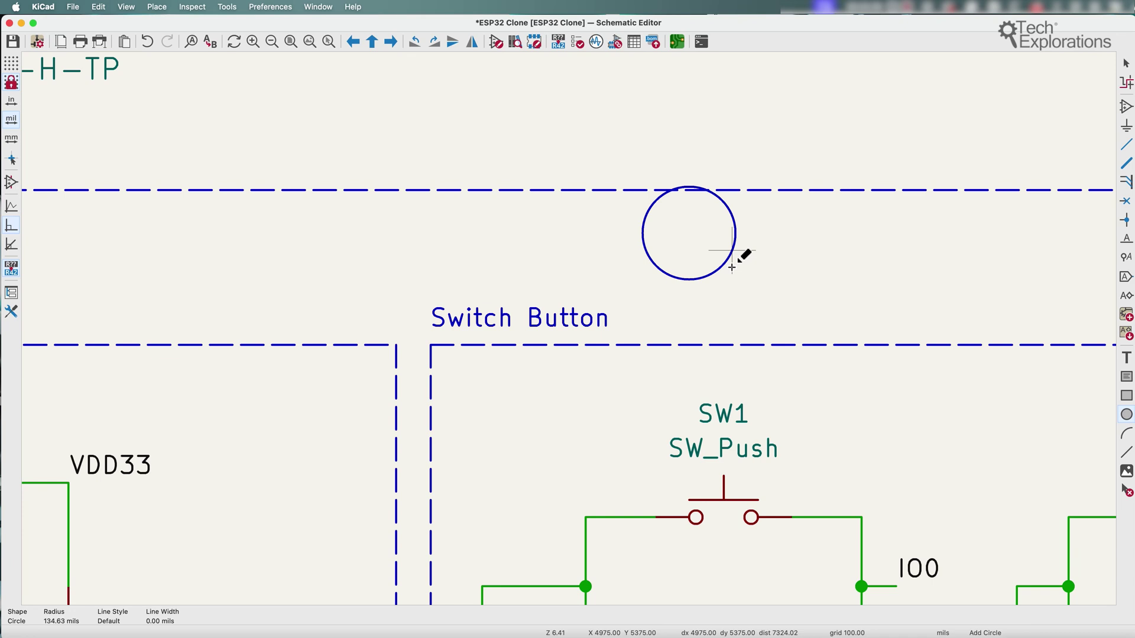
click(727, 261)
key(Escape)
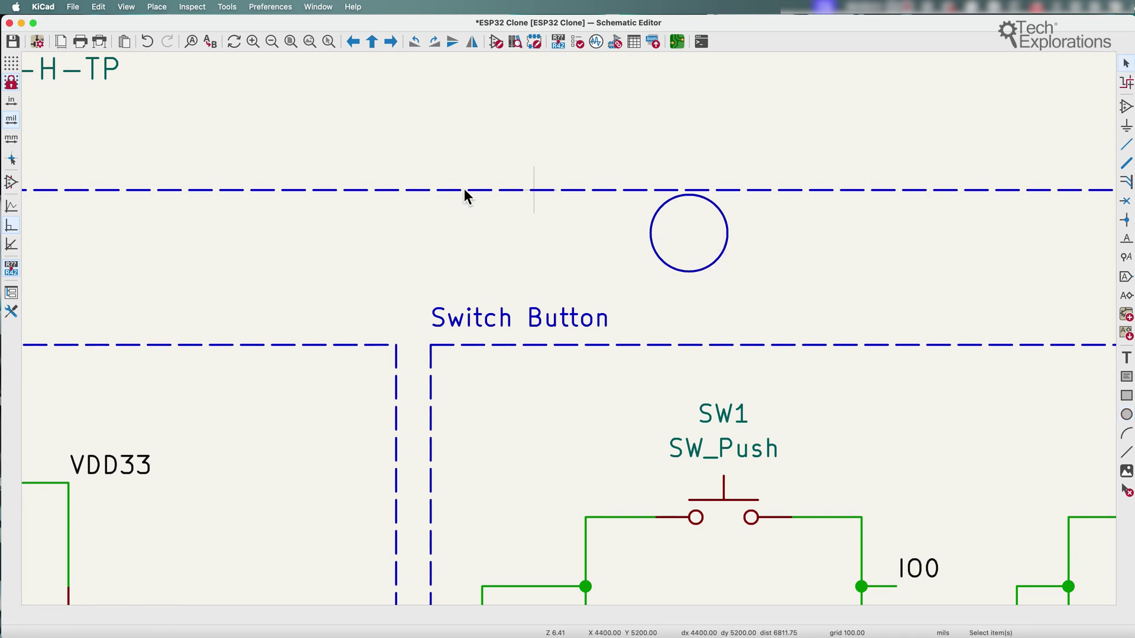
key(super+comma)
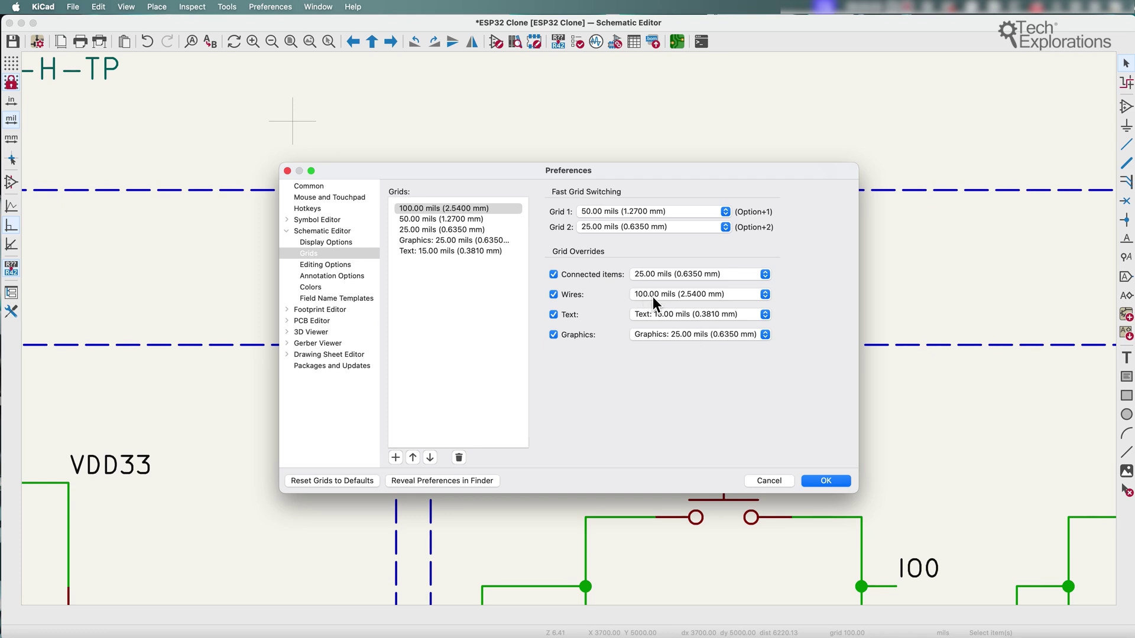
Close Preferences and draw a closed wire rectangle around the circle
click(825, 481)
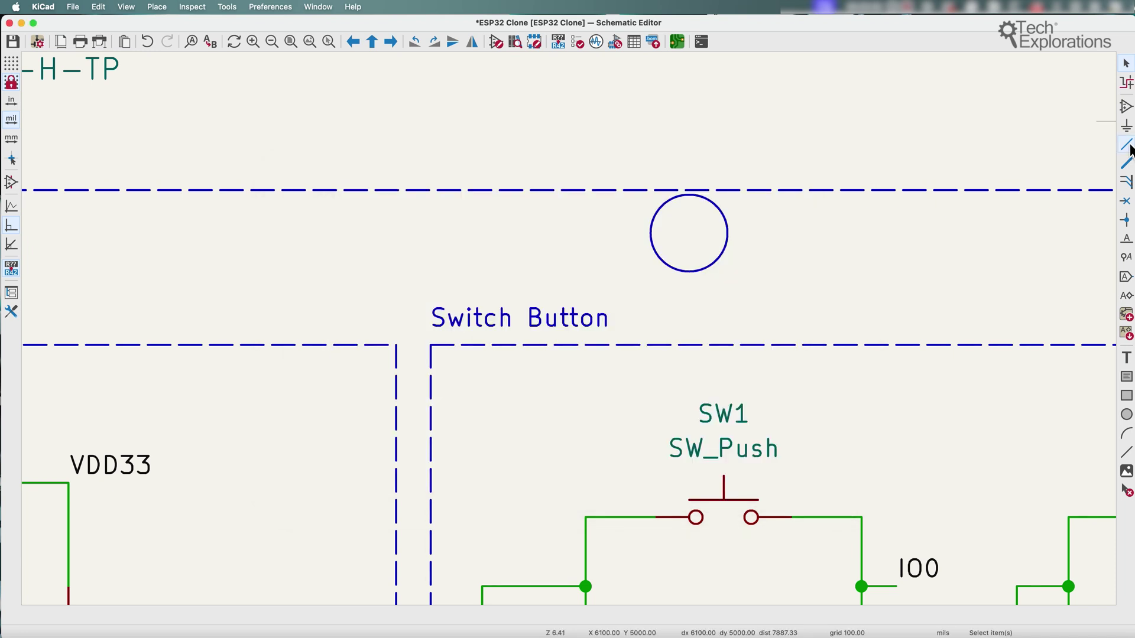
click(1126, 144)
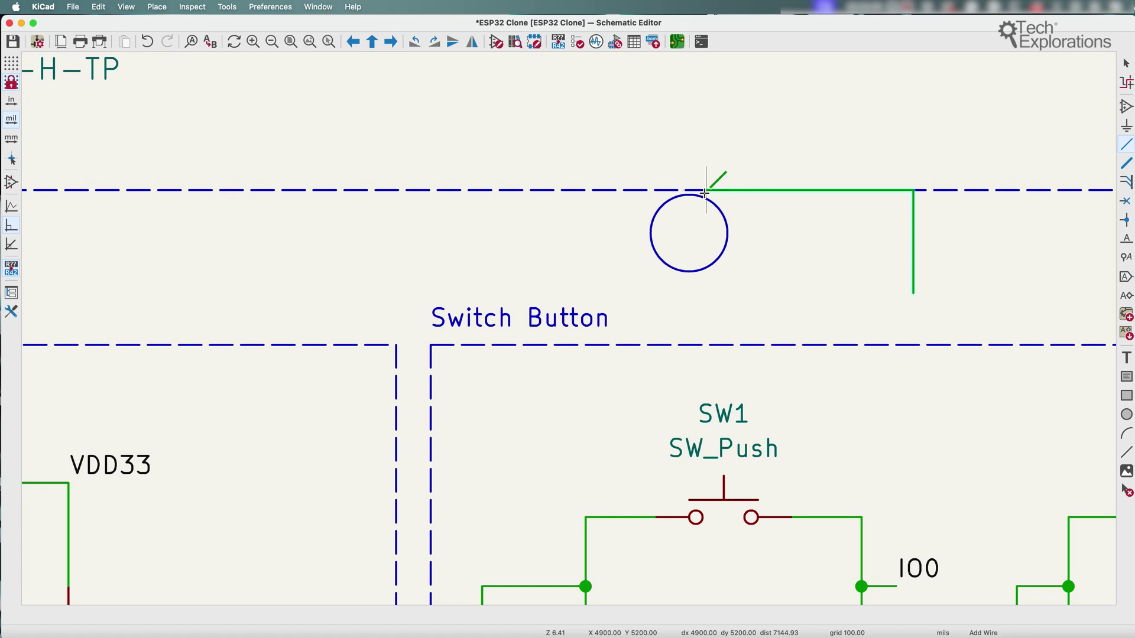
click(633, 190)
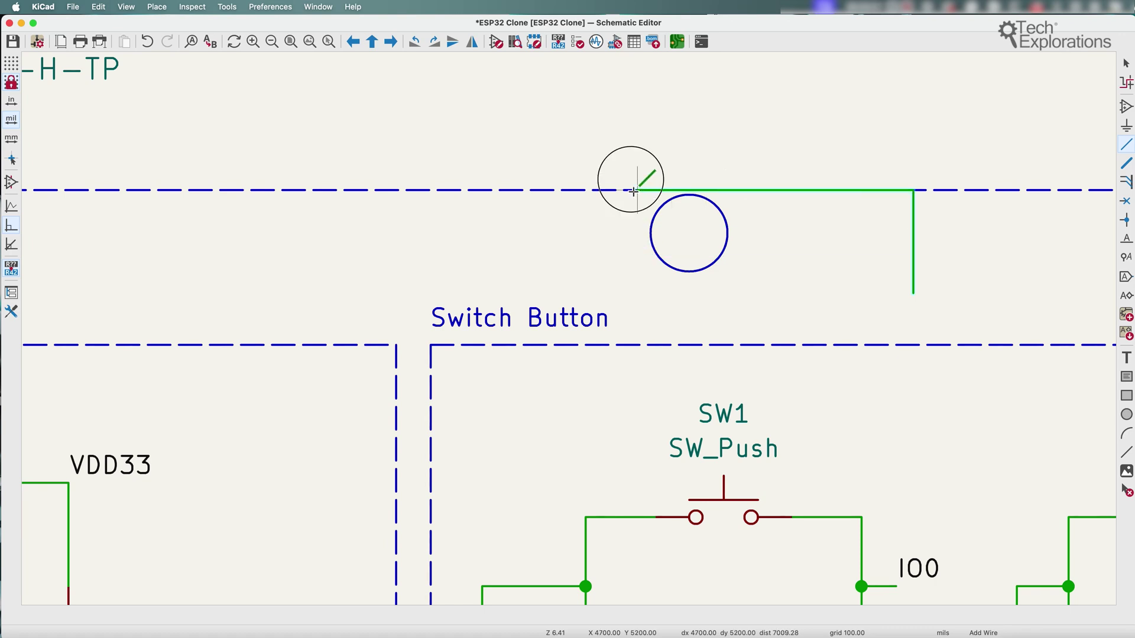
click(630, 304)
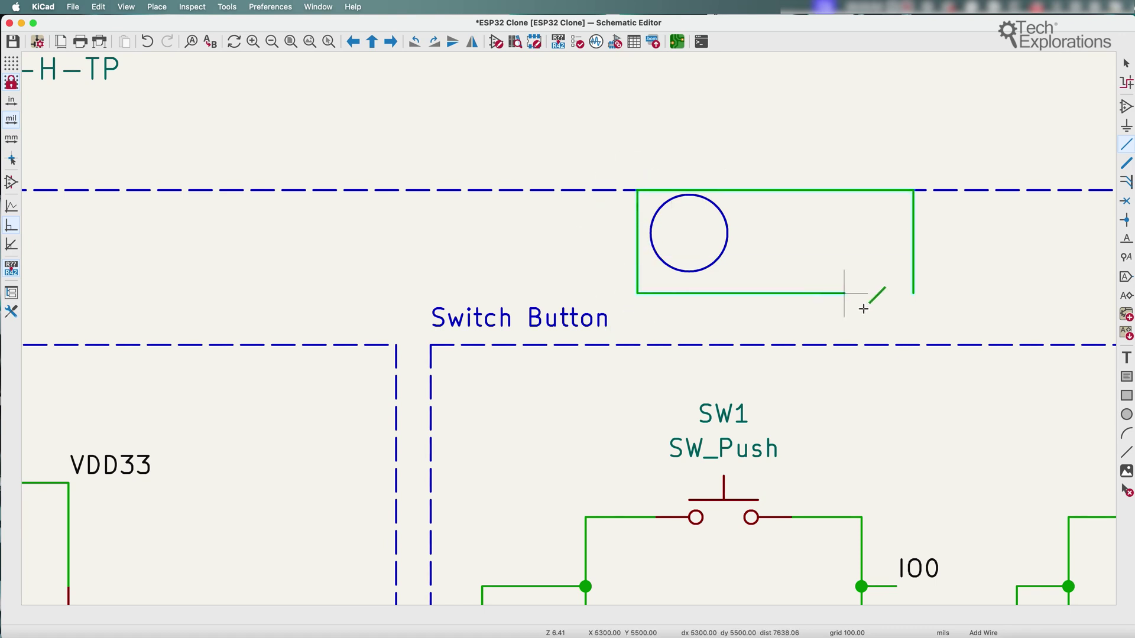
click(915, 295)
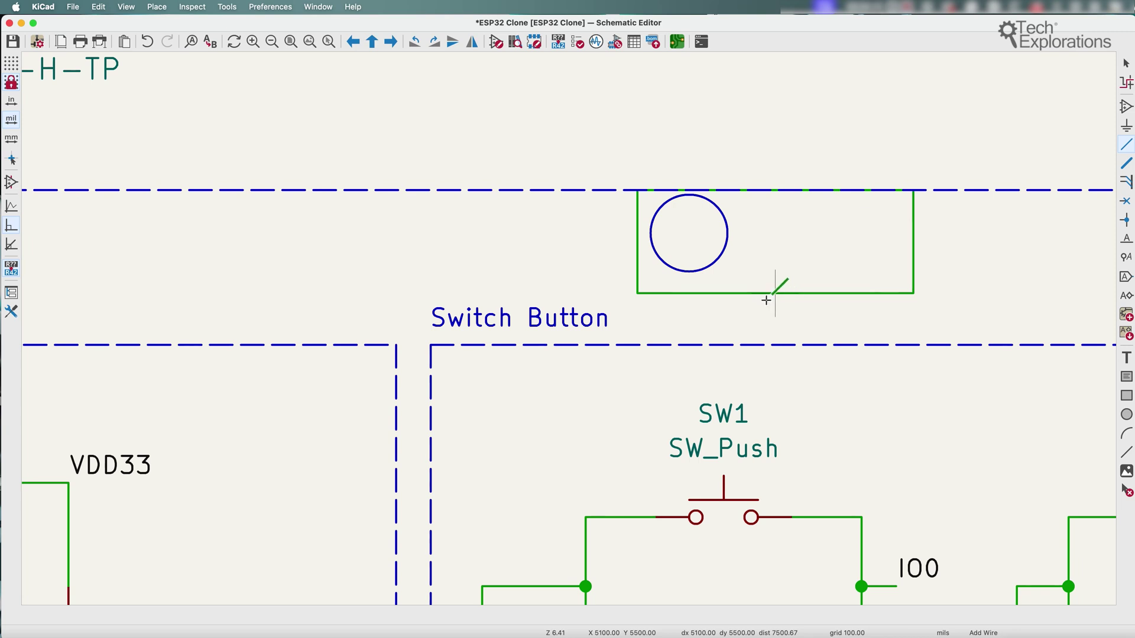
key(Escape)
Add a 5 mil grid named Wires, select 'Wires: 5.00 mils' as the wire override, and apply
click(43, 7)
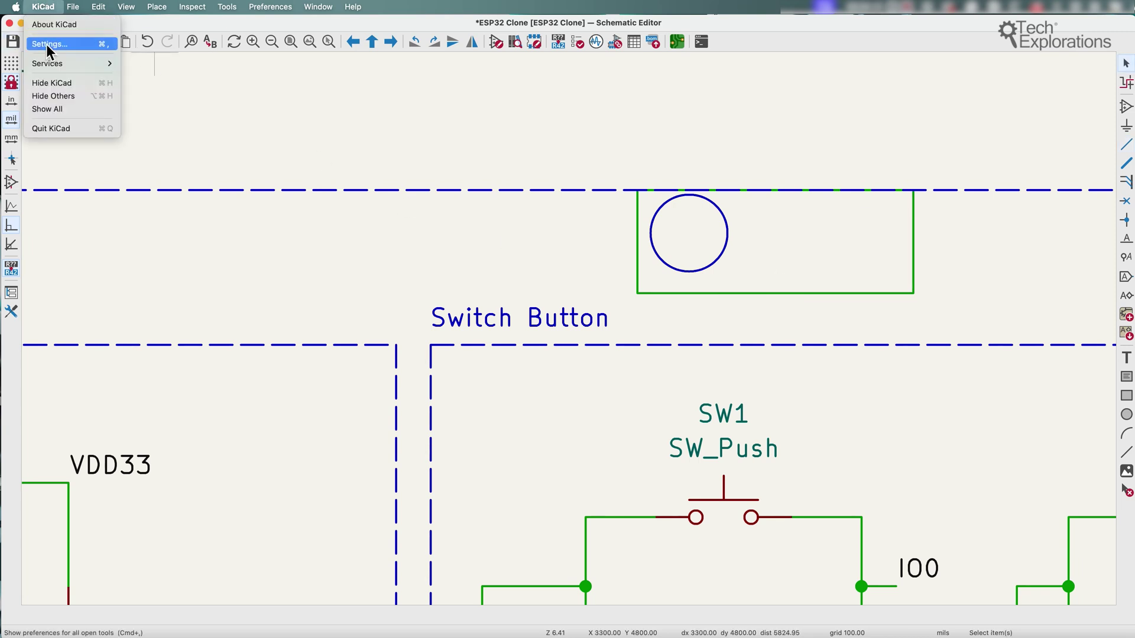
click(46, 44)
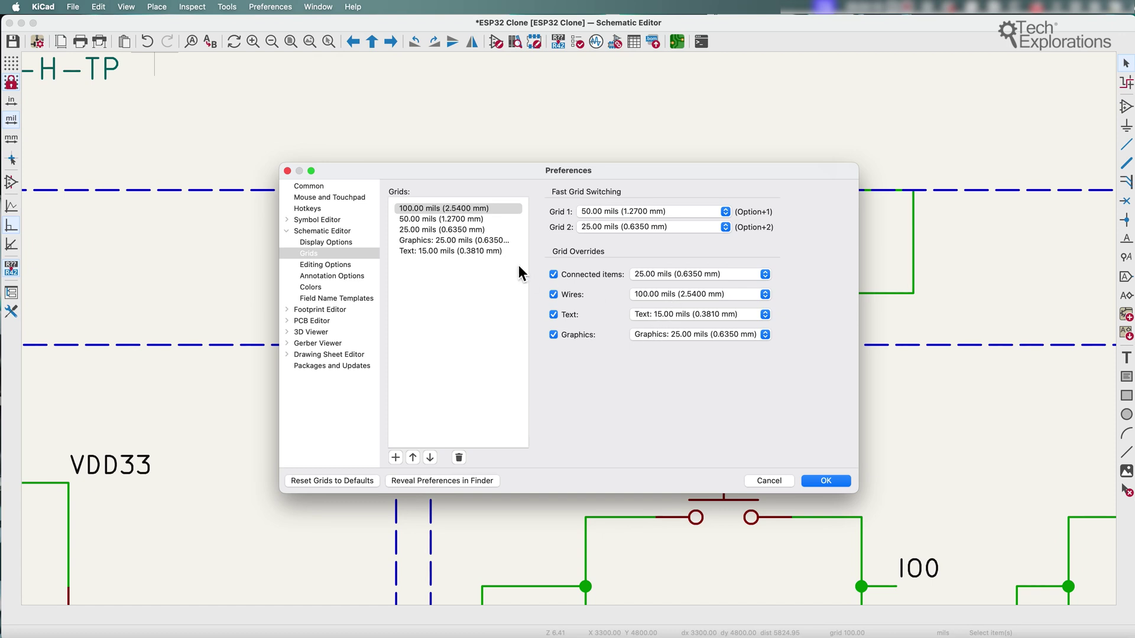
click(396, 457)
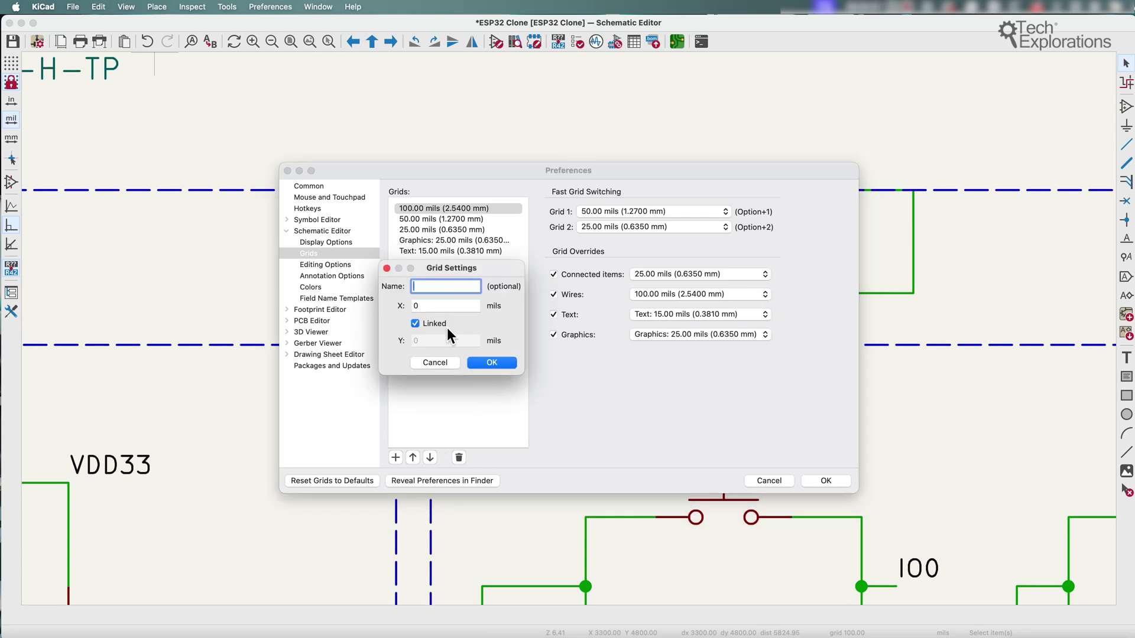
text(Wires)
click(427, 305)
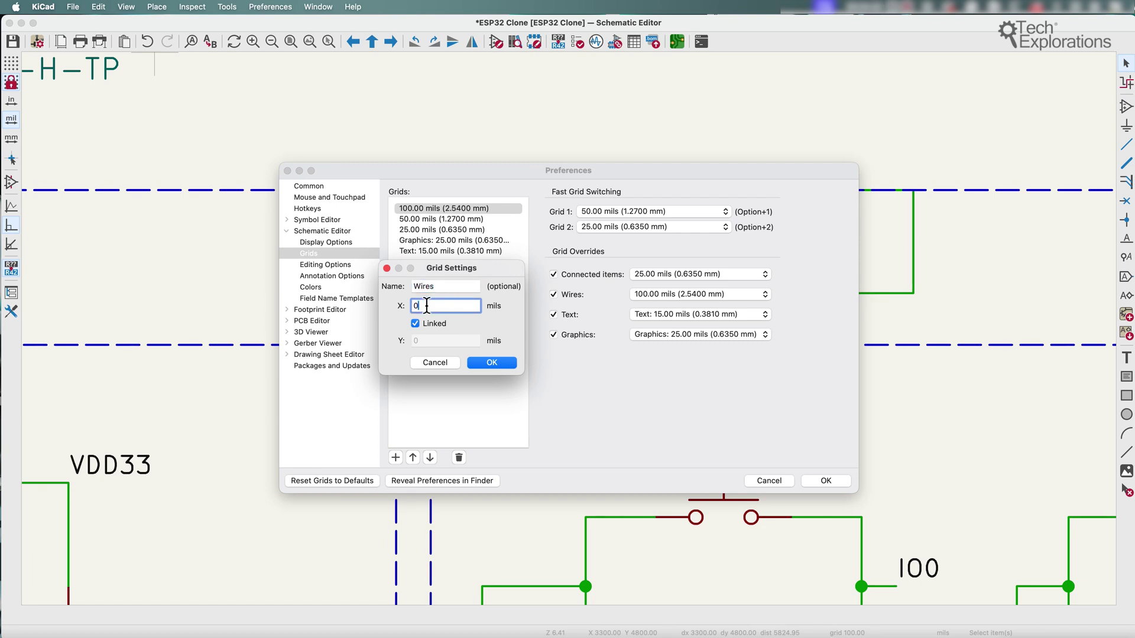
key(BackSpace)
text(5)
click(488, 364)
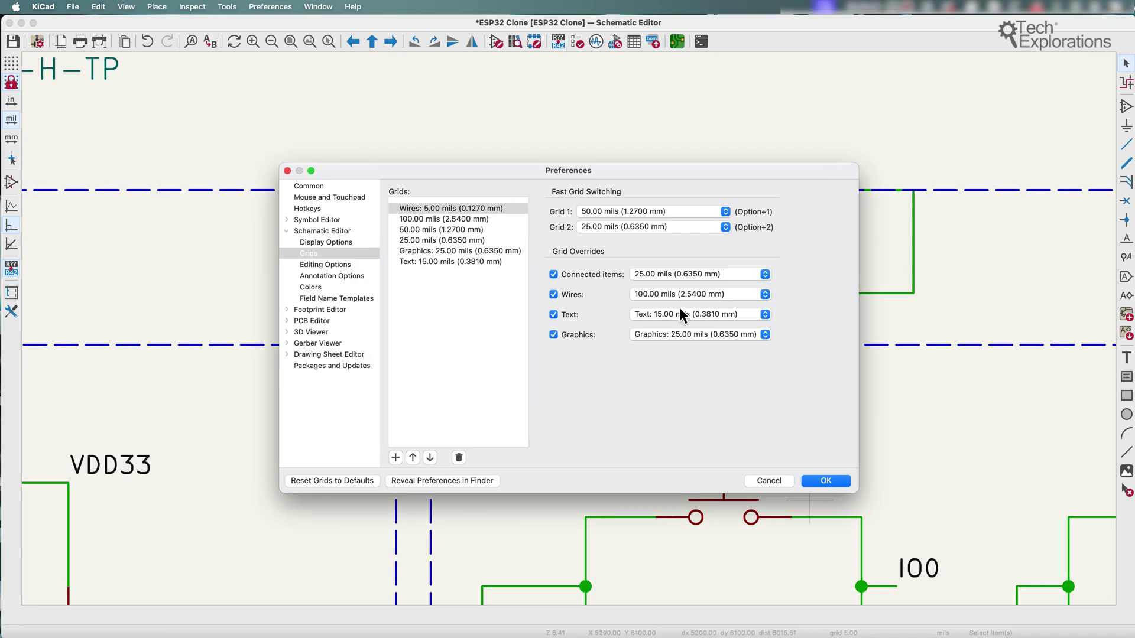
click(672, 296)
click(665, 282)
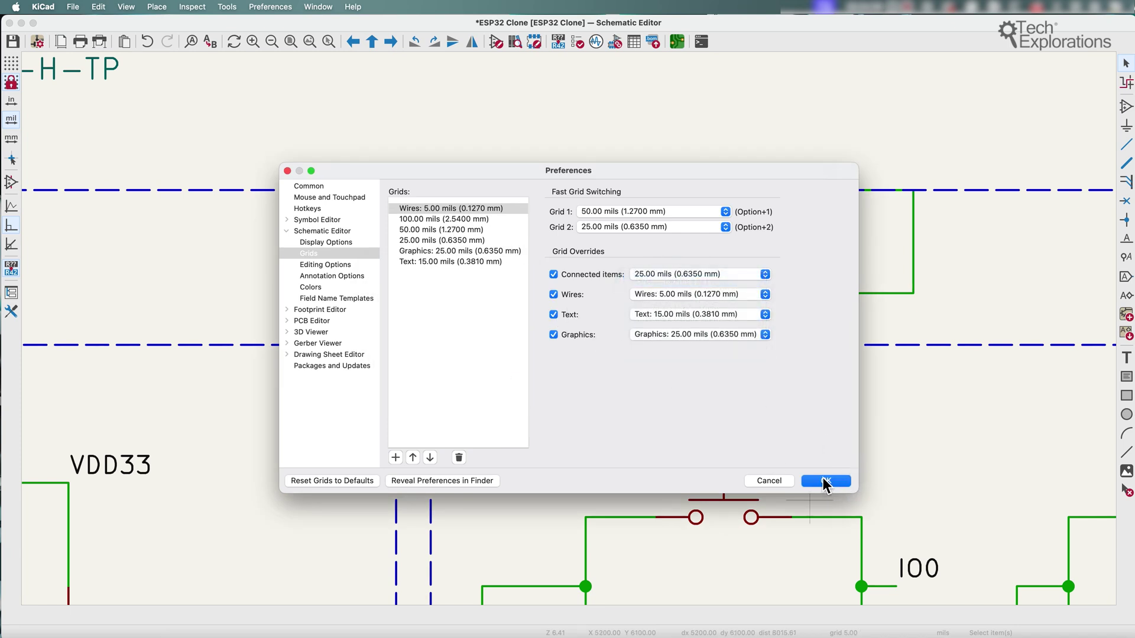
click(826, 481)
Start a wire at the box's top-right corner and nudge the Switch Button text up and right
click(1126, 143)
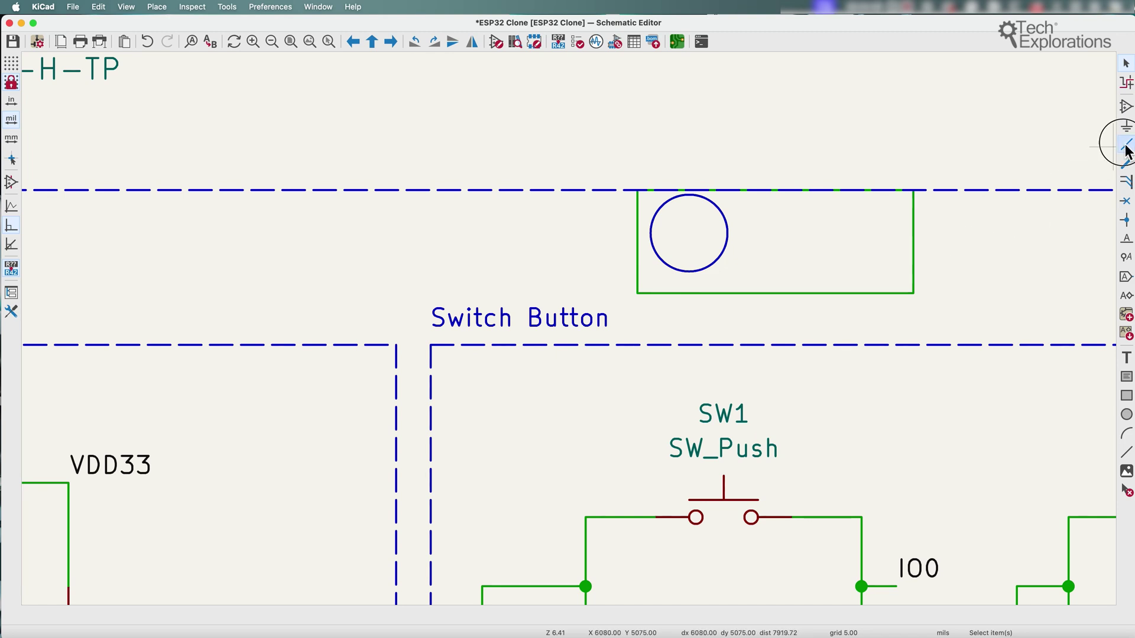
click(915, 190)
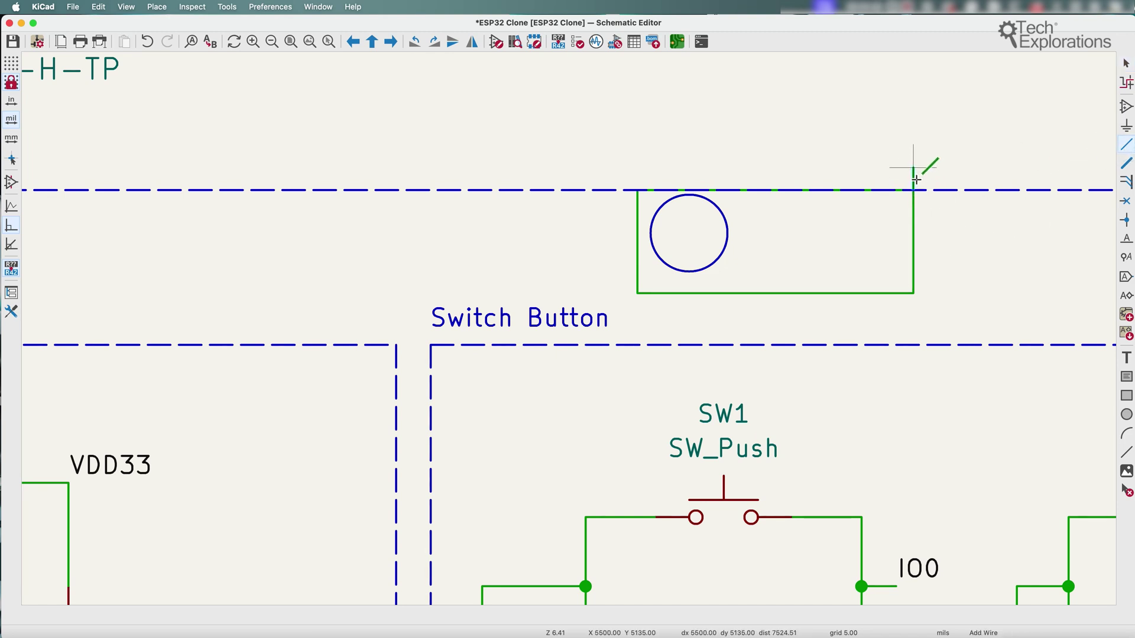
scroll(899, 172, up, 5)
scroll(571, 341, down, 4)
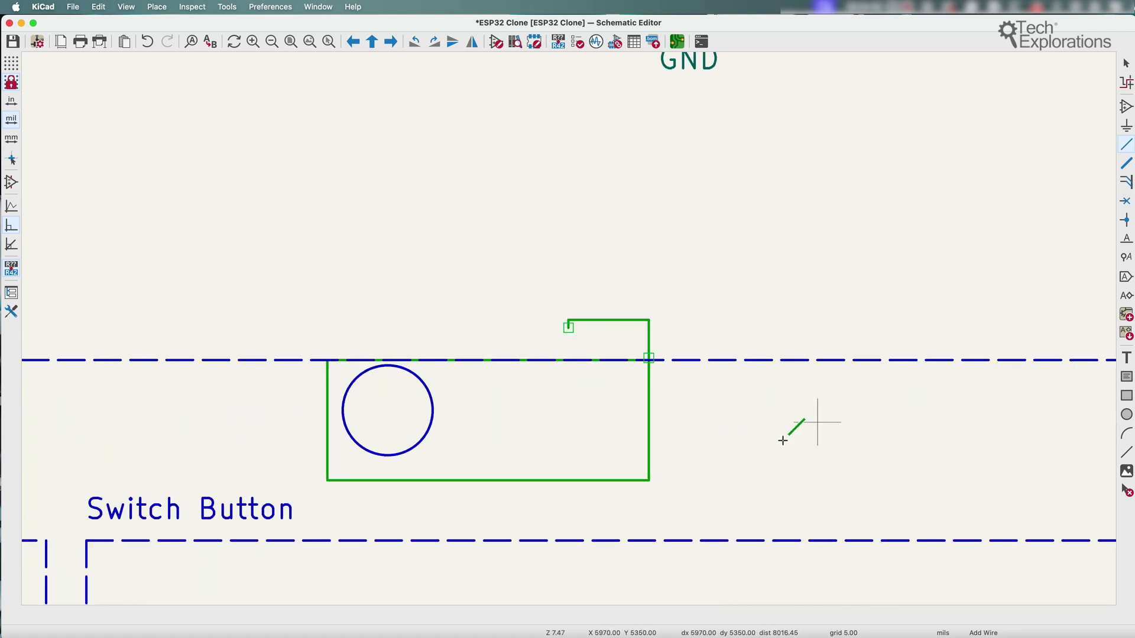
mouse_move(88, 529)
mouse_down()
mouse_move(74, 530)
mouse_move(109, 504)
mouse_move(104, 522)
mouse_move(168, 514)
mouse_move(98, 519)
mouse_up()
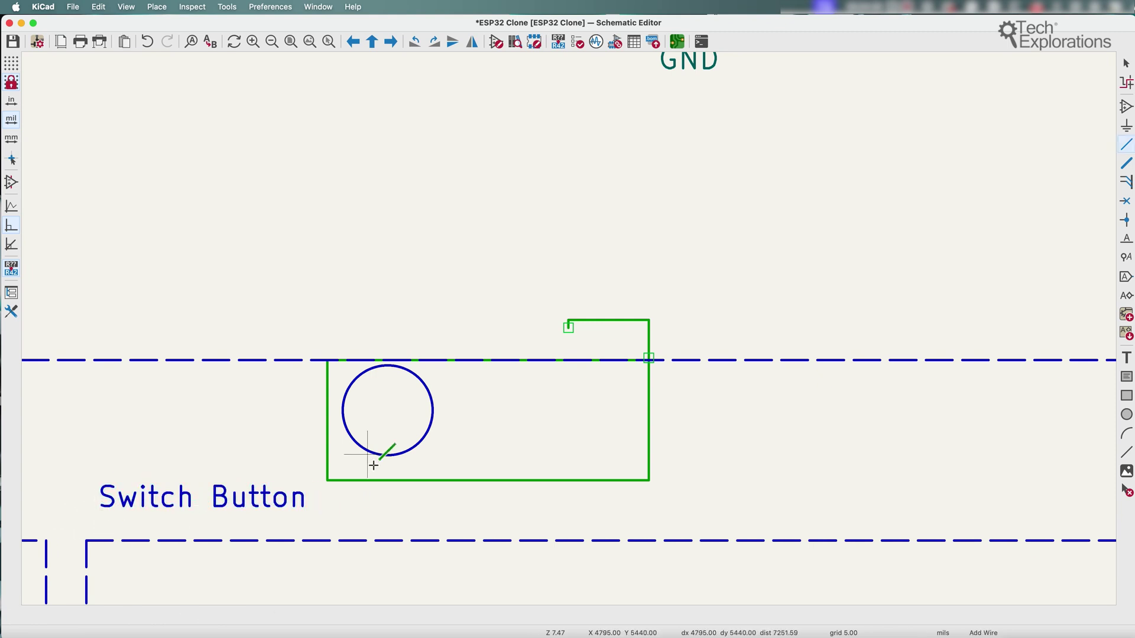
Move the circle left of the wire rectangle onto the dashed border, then start and cancel a wire beside it
drag(380, 458, 236, 414)
click(187, 451)
key(w)
click(213, 451)
scroll(421, 455, down, 4)
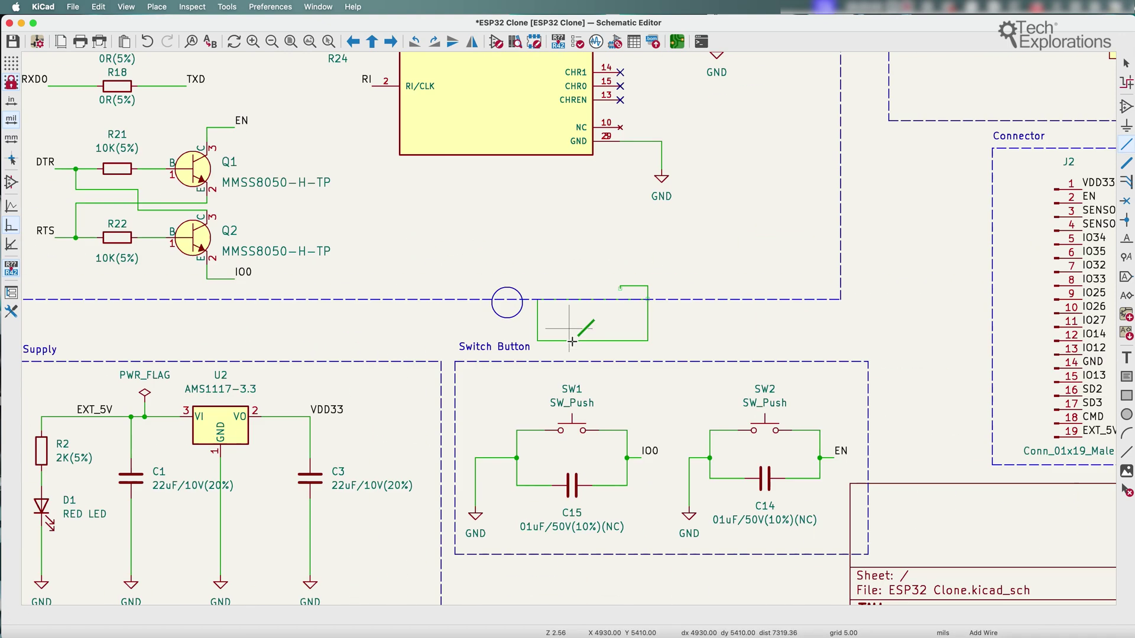
key(Escape)
Move capacitor C15 back onto its wire, then open KiCad's Preferences
click(574, 484)
scroll(574, 483, up, 6)
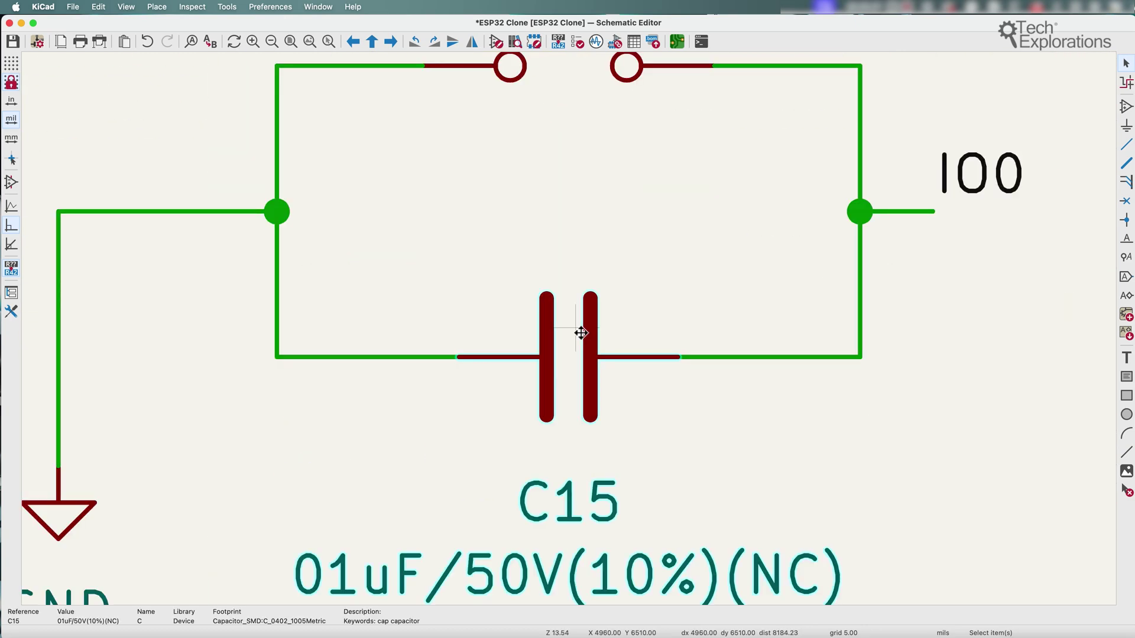
key(m)
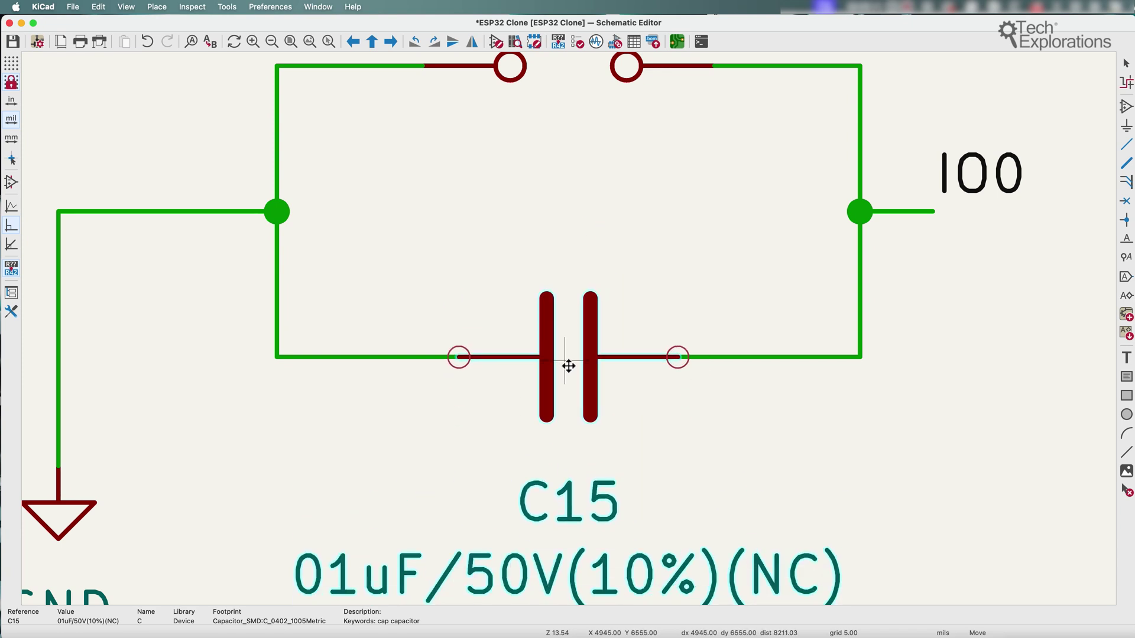
click(568, 366)
click(43, 7)
click(65, 41)
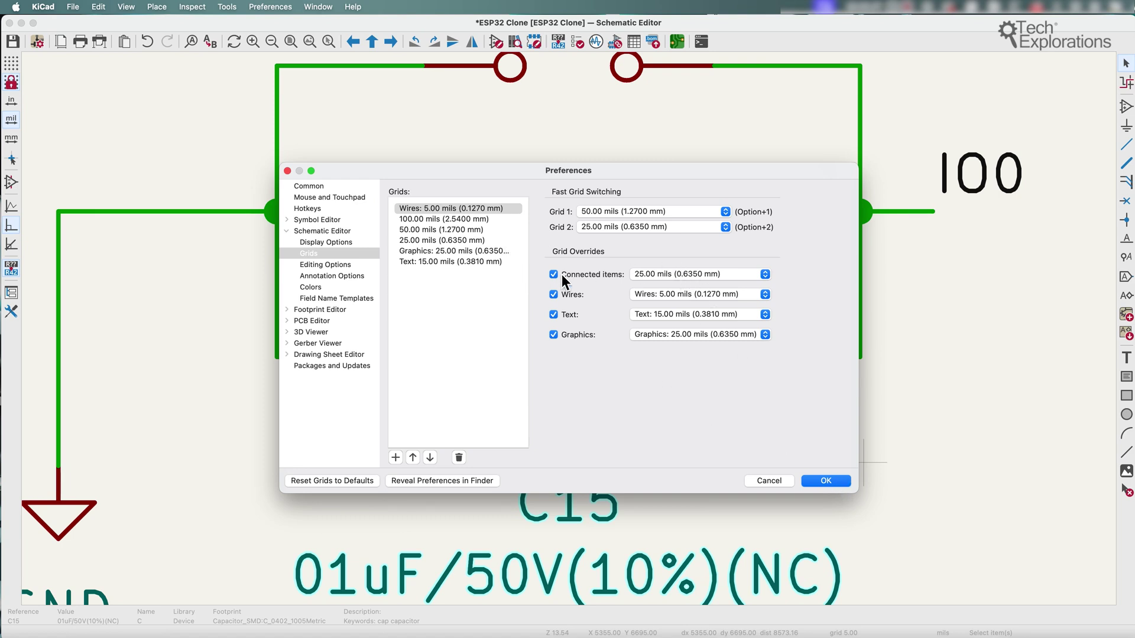
Apply the grid preferences, set the working grid to 50.00 mils, and pick up C15 to move it
click(819, 479)
right_click(644, 101)
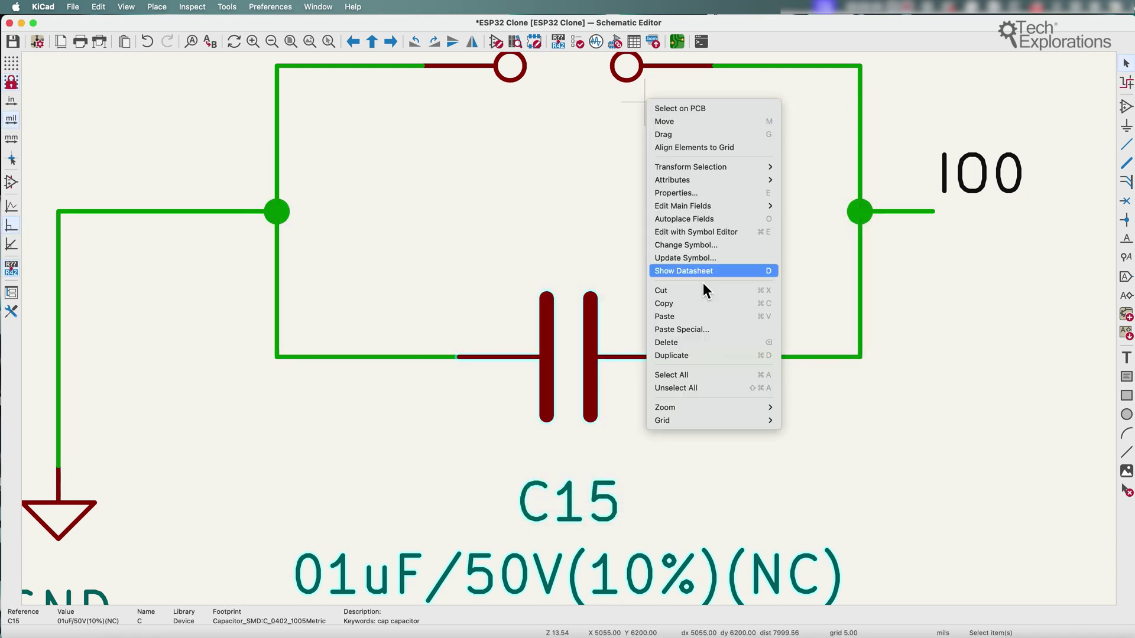
mouse_move(719, 420)
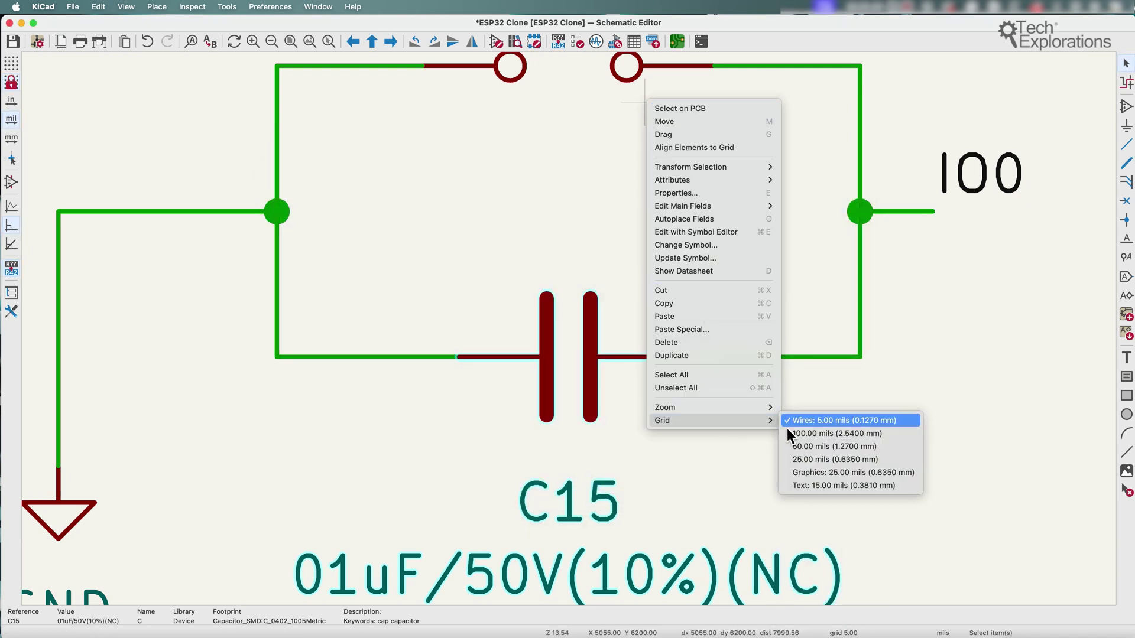
click(849, 446)
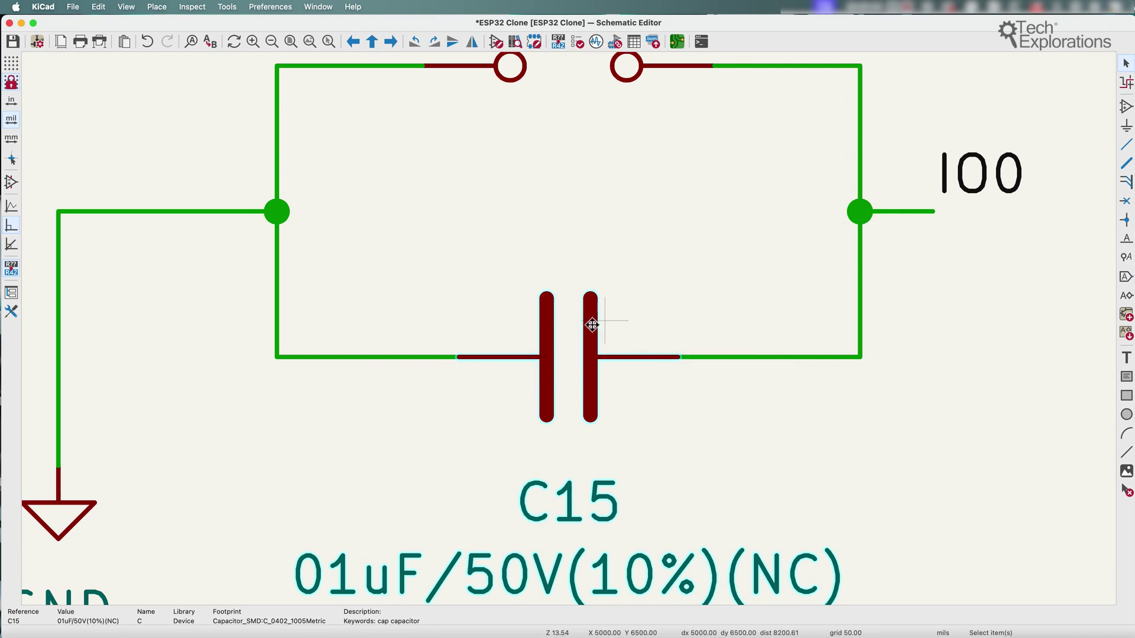
key(m)
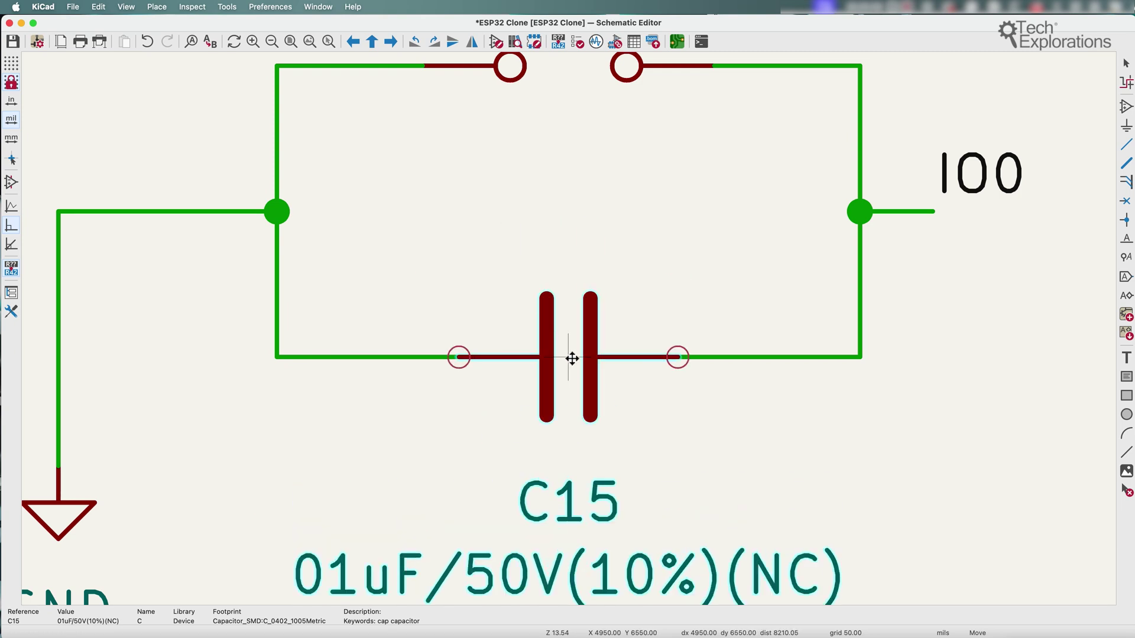
Place C15 on its wire and drag the Switch Button text onto the grid
click(573, 370)
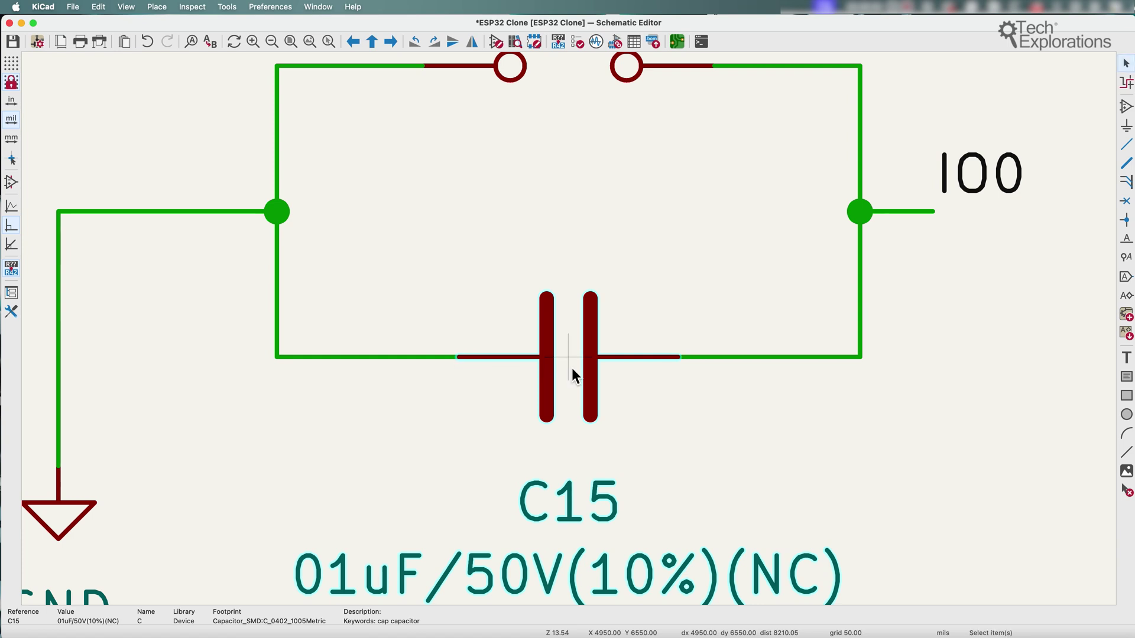
scroll(570, 355, down, 5)
drag(435, 133, 406, 148)
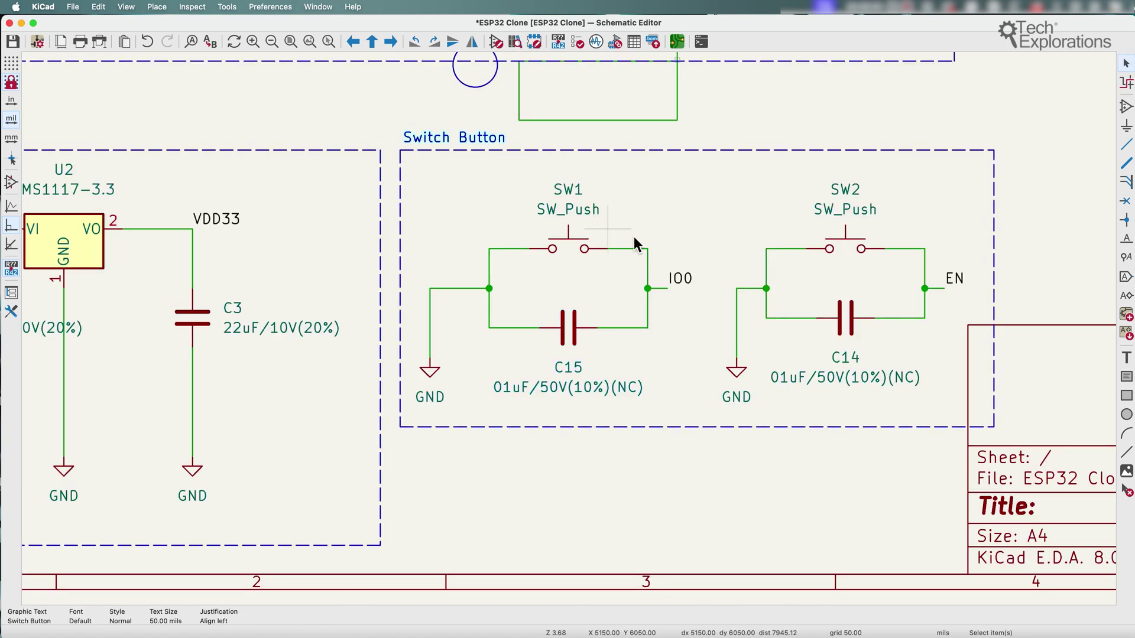
Draw a jogged test wire from SW1's right pin to SW2, then undo it
scroll(709, 221, up, 2)
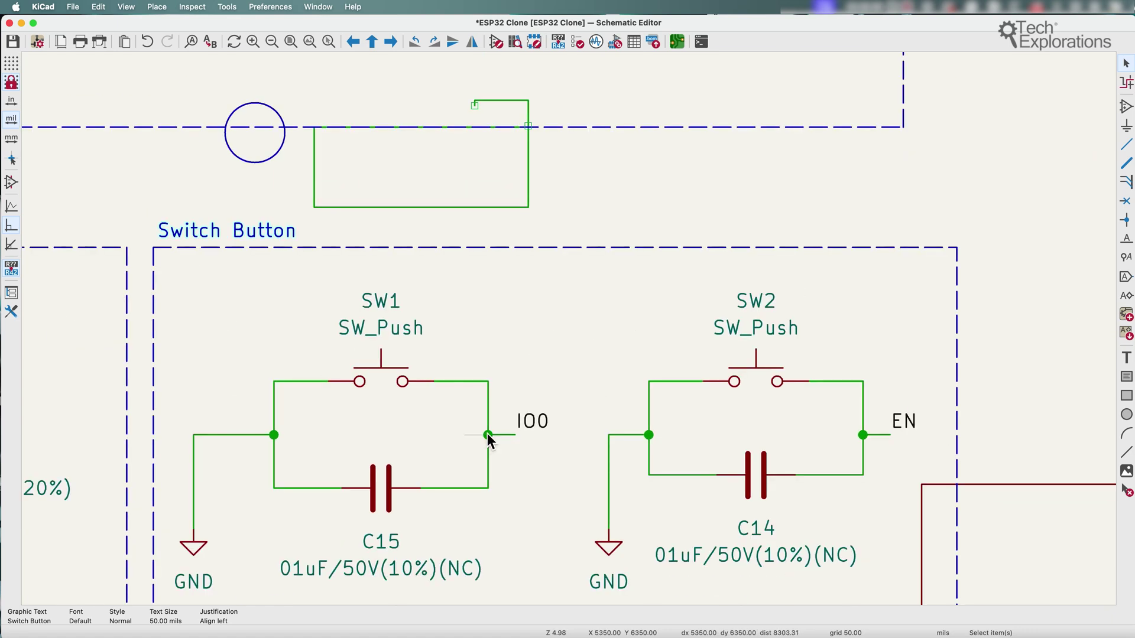
click(1126, 143)
click(489, 382)
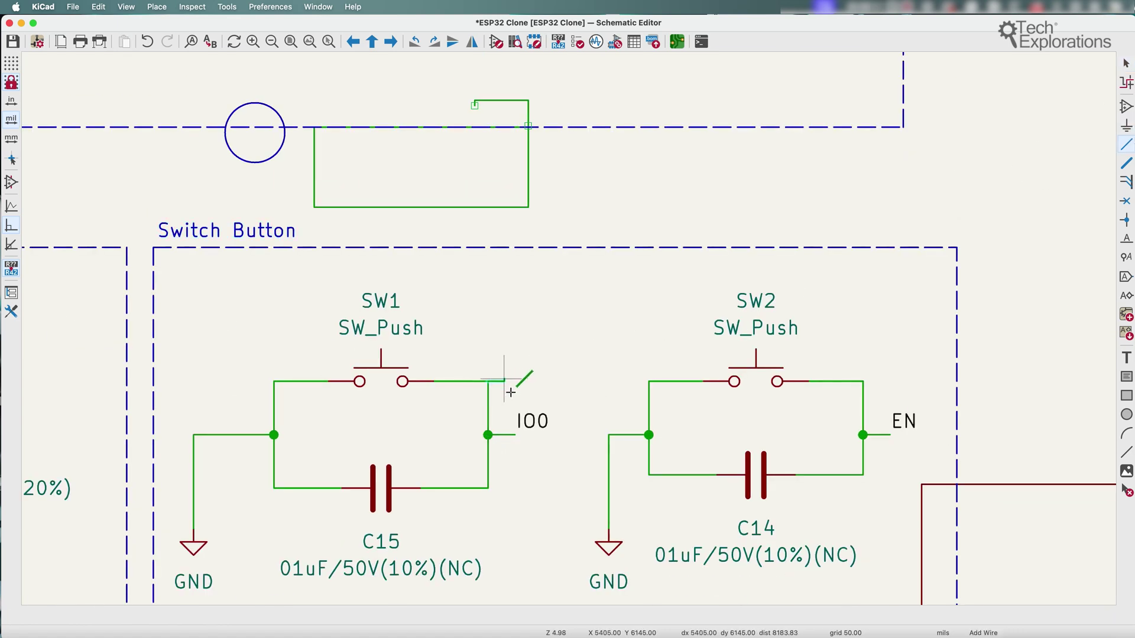
click(573, 353)
click(625, 381)
click(649, 381)
double_click(651, 395)
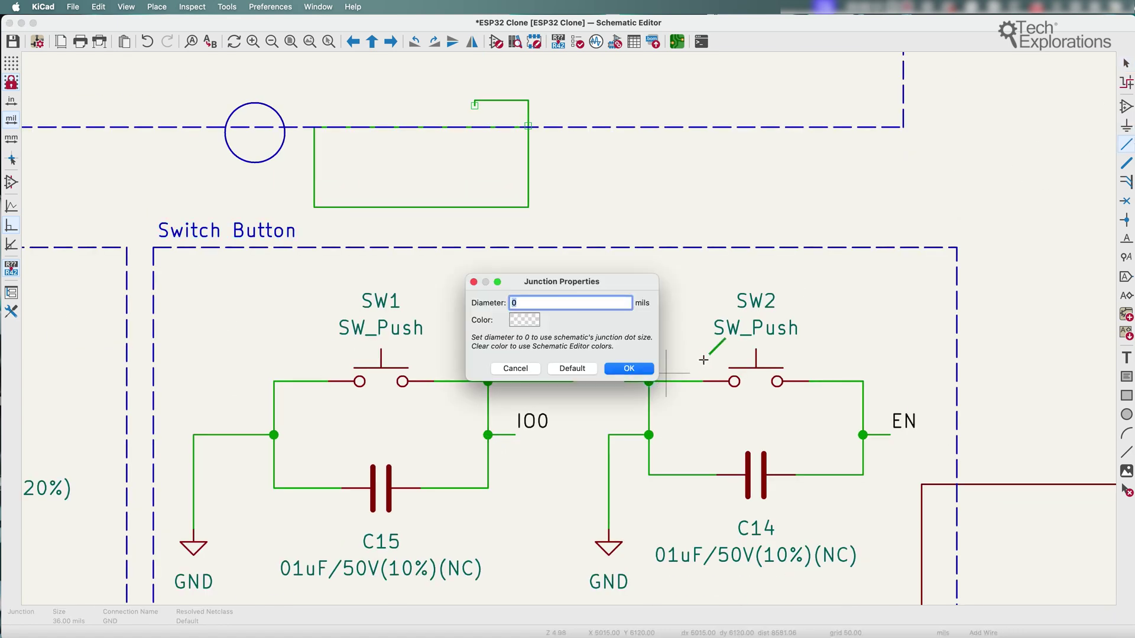
click(623, 367)
key(Escape)
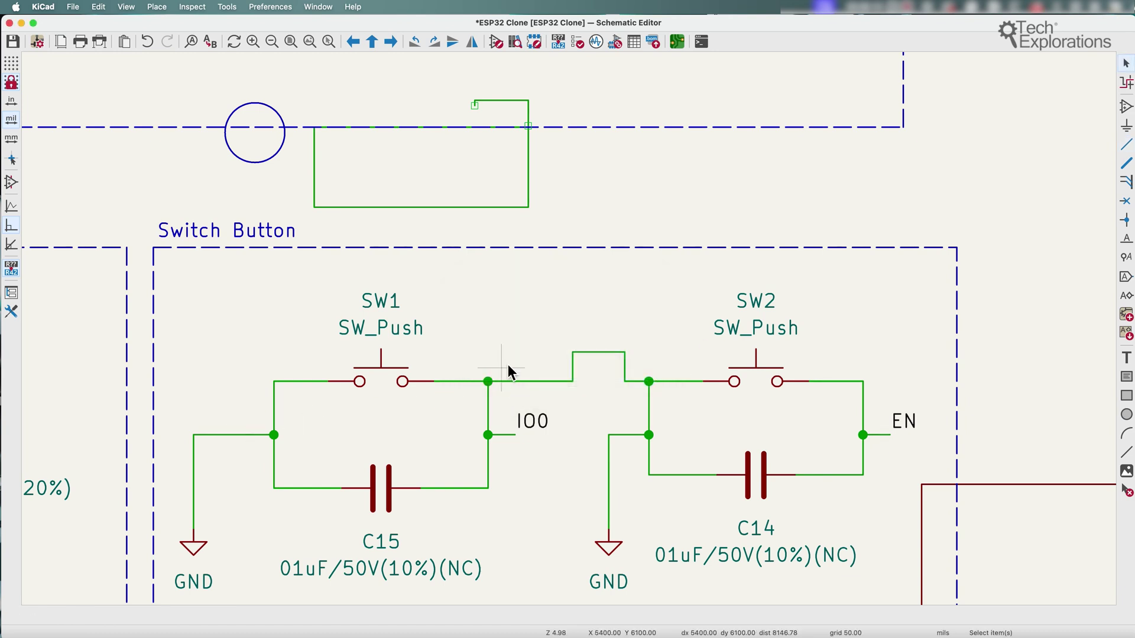
key(ctrl+z)
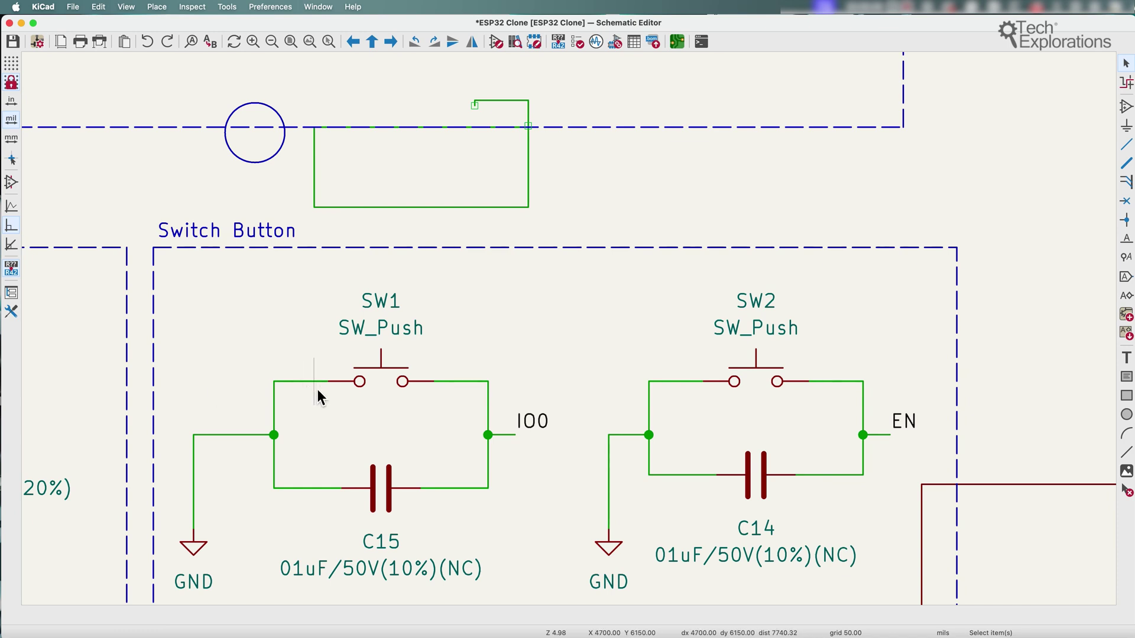
scroll(317, 389, down, 2)
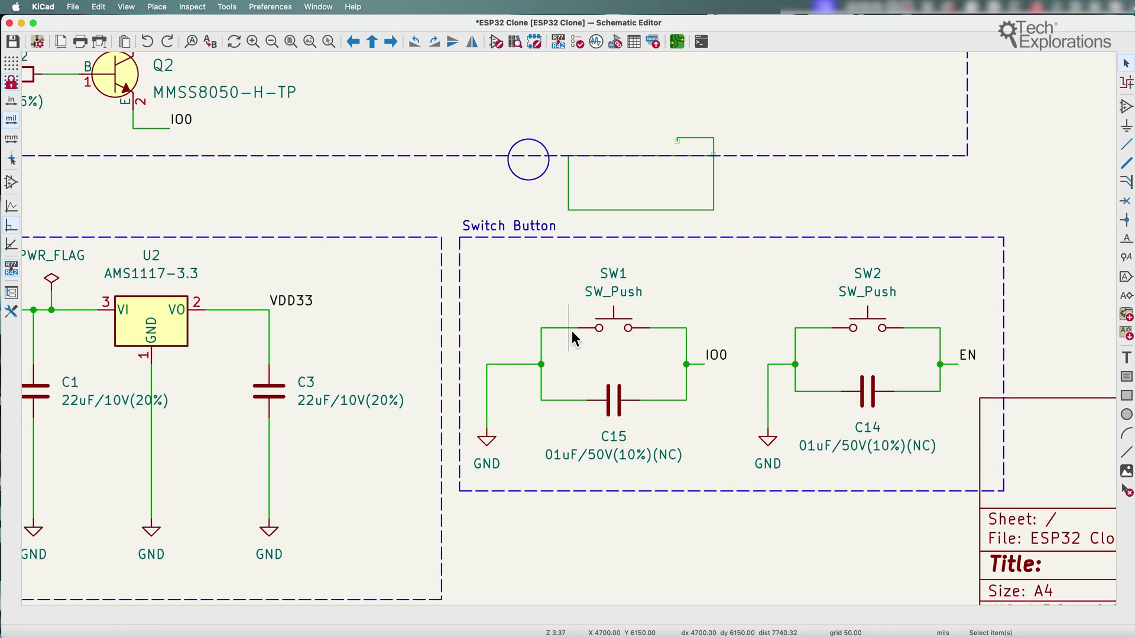
scroll(572, 333, up, 1)
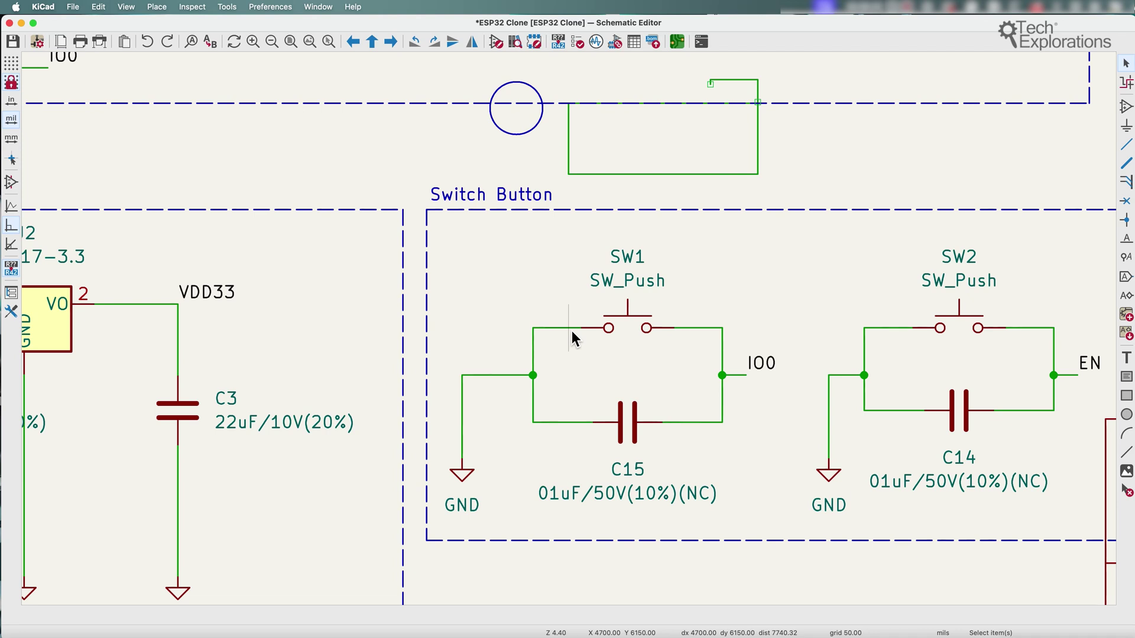